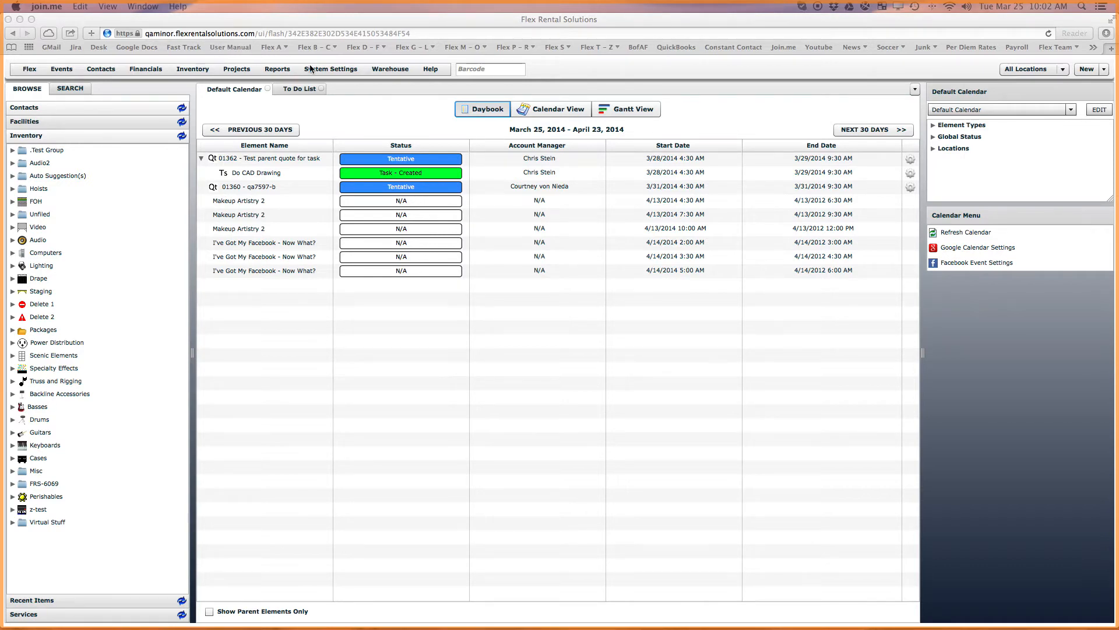
Step: Open the Quote definition for editing from the list of project element definitions
left_click(239, 72)
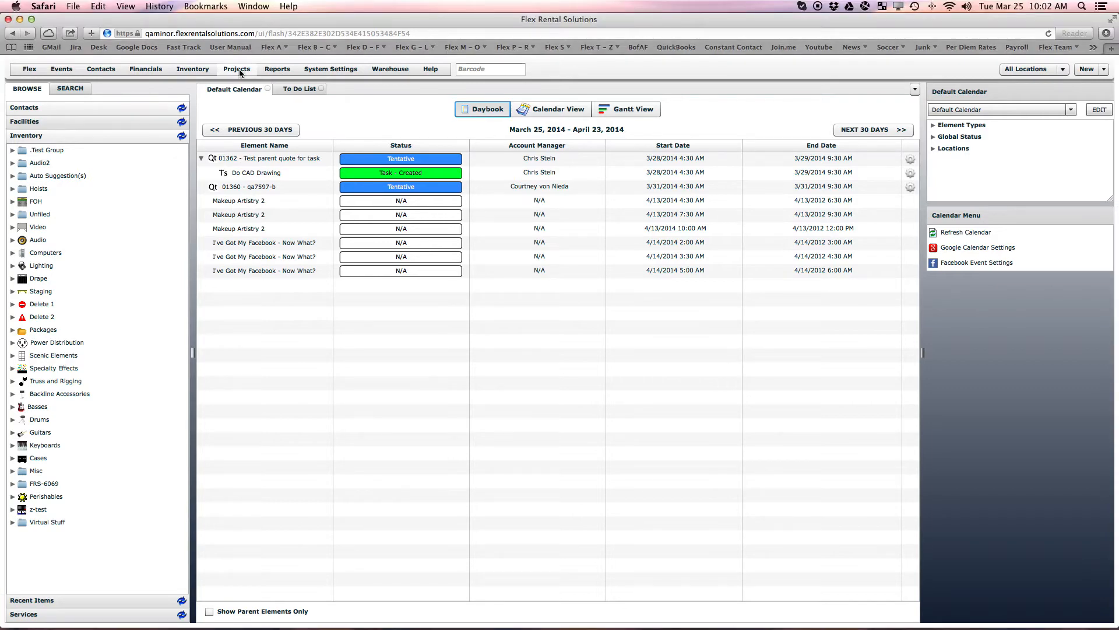
left_click(239, 72)
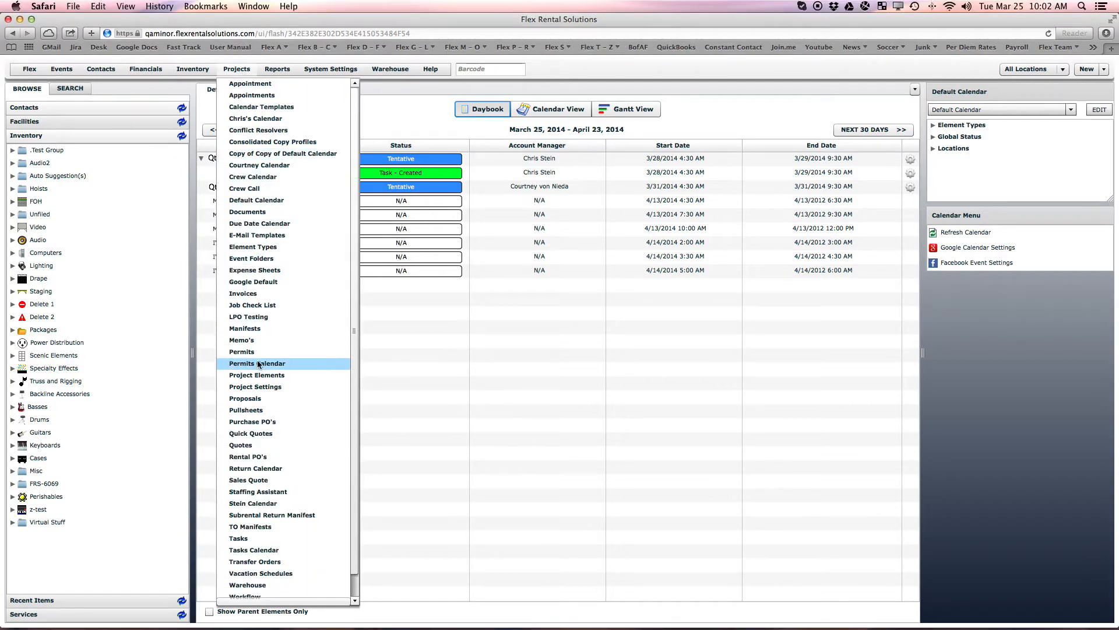
left_click(257, 375)
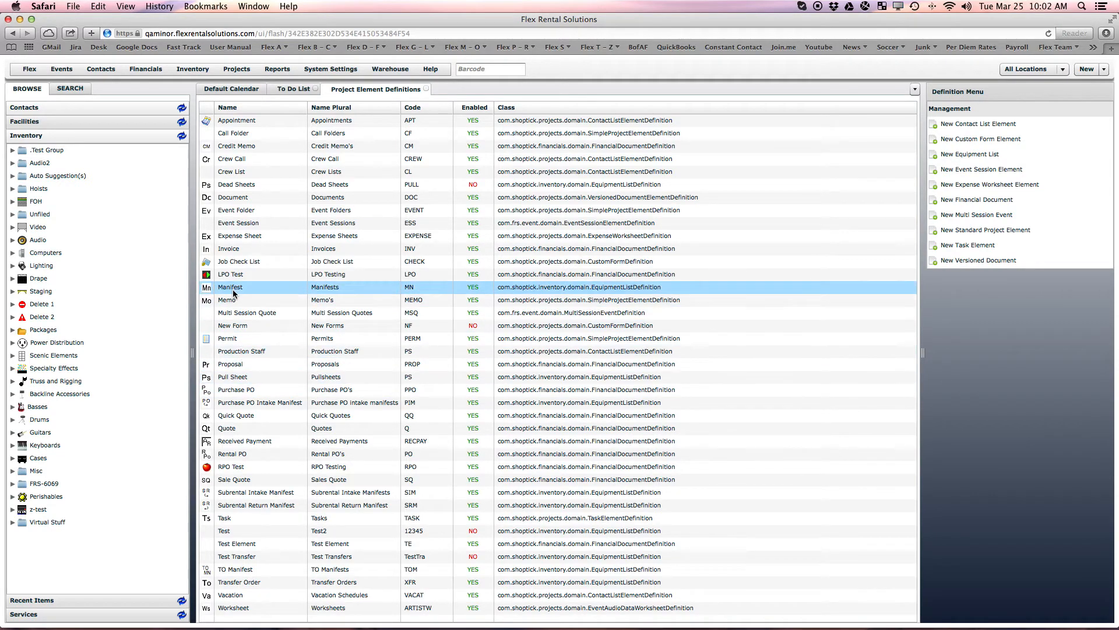
left_click(239, 430)
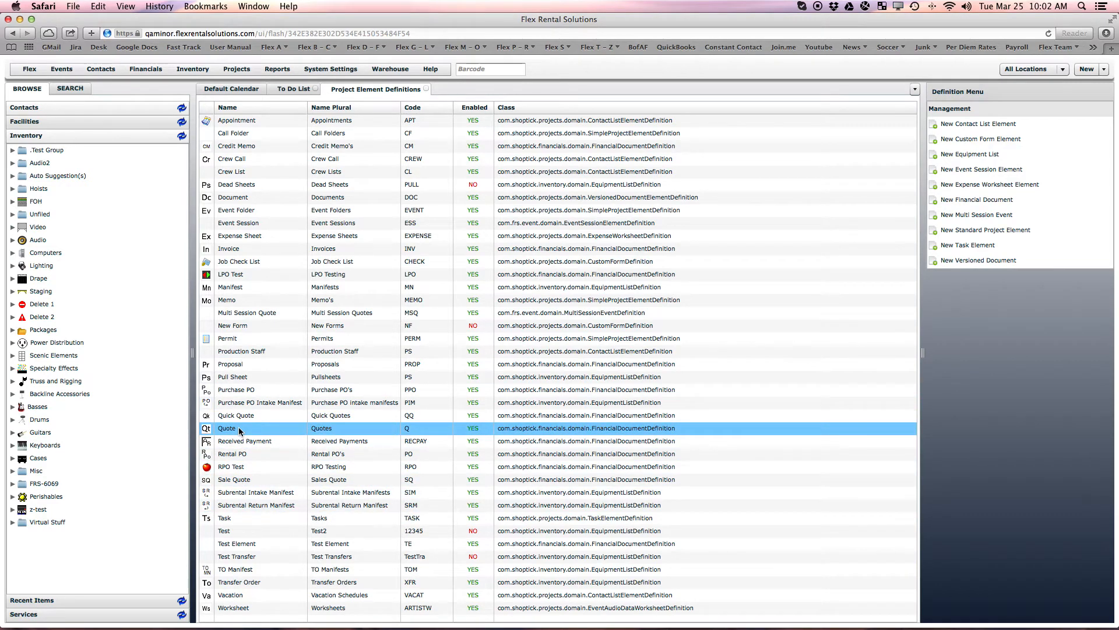
double_click(239, 428)
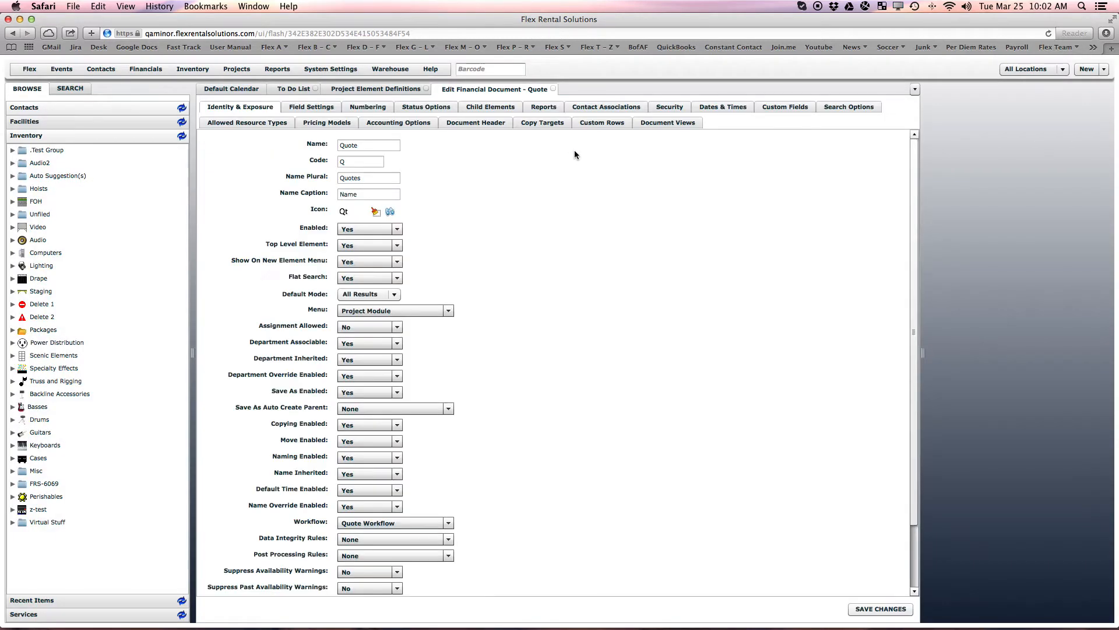
Step: Set Auto Populate Child Dates to Yes in the Quote definition's date and time settings and save the changes
left_click(724, 107)
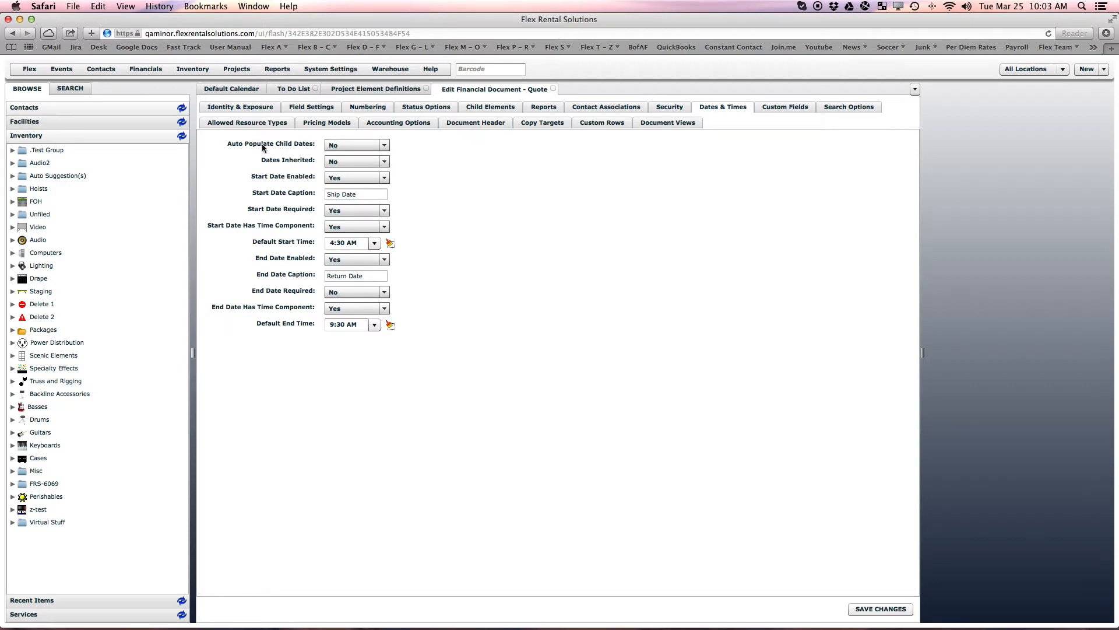
left_click(358, 150)
left_click(349, 166)
left_click(871, 608)
left_click(882, 610)
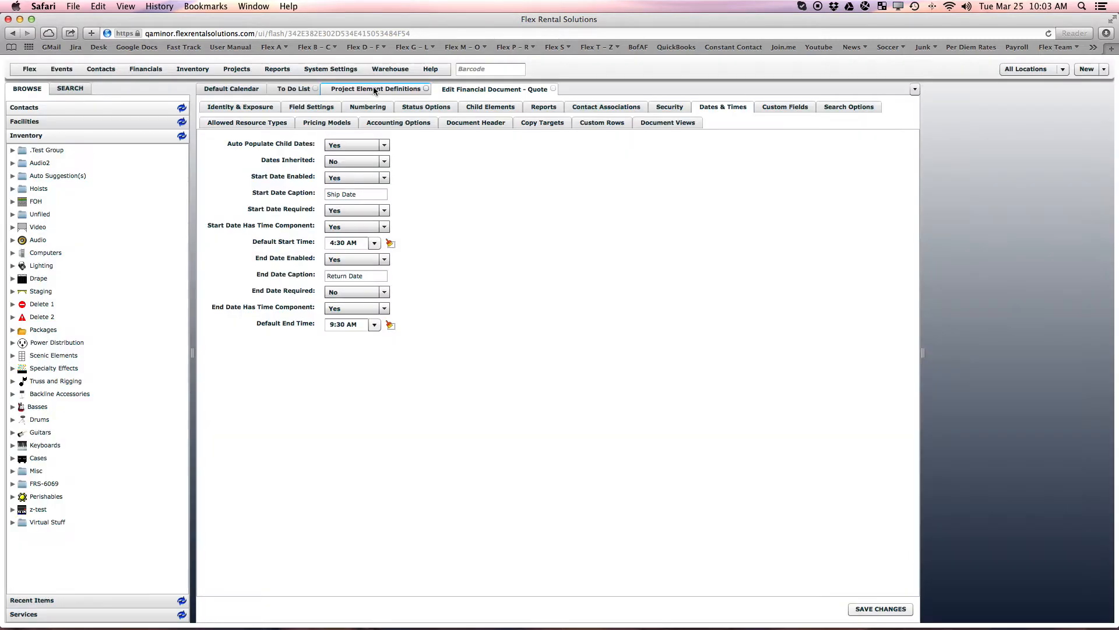
Step: Open the Pull Sheet definition and check its date and time settings, including Dates Inherited
left_click(374, 89)
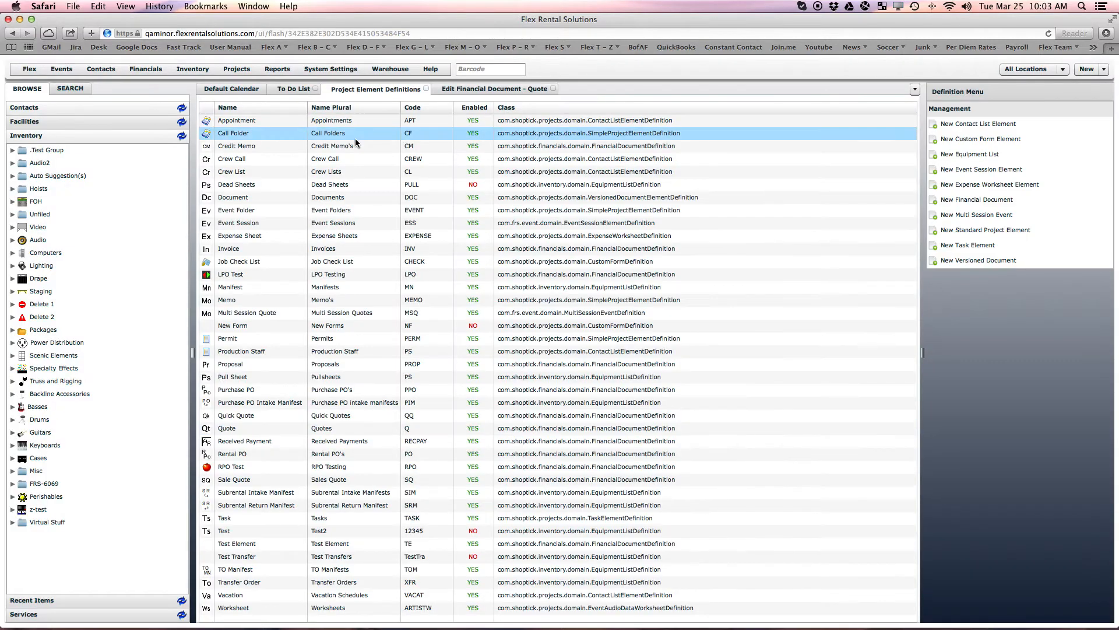
double_click(253, 378)
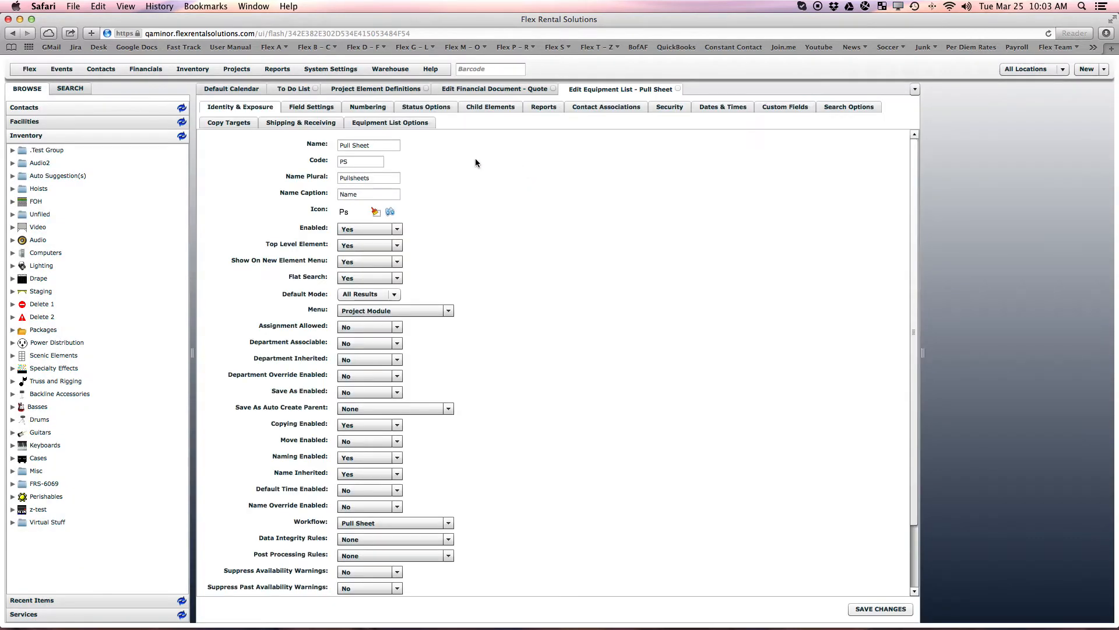
left_click(721, 108)
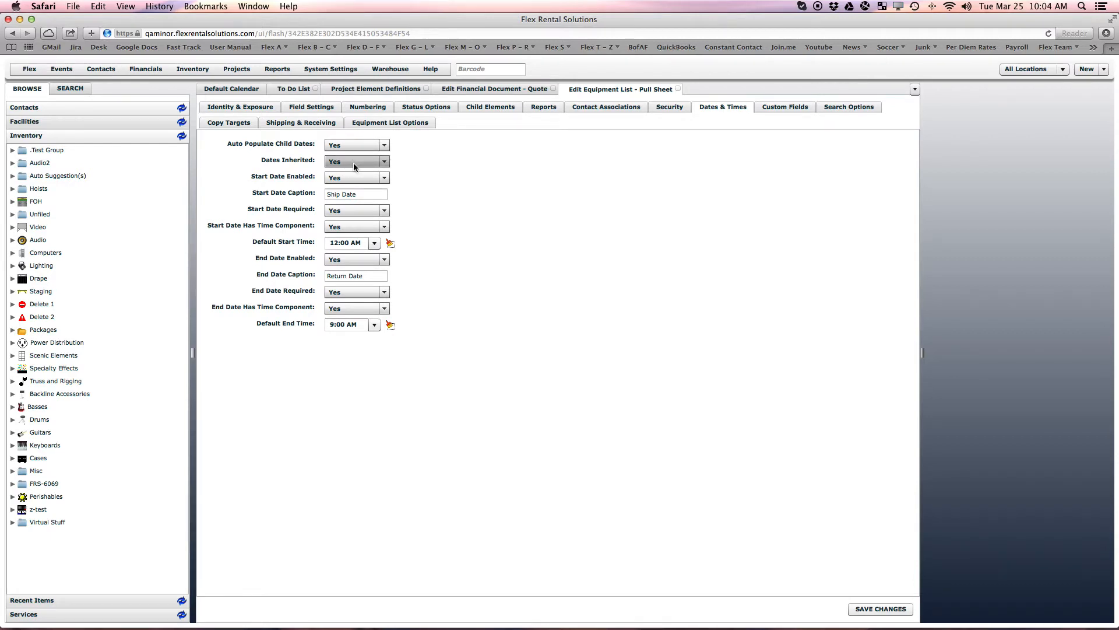
left_click(1081, 69)
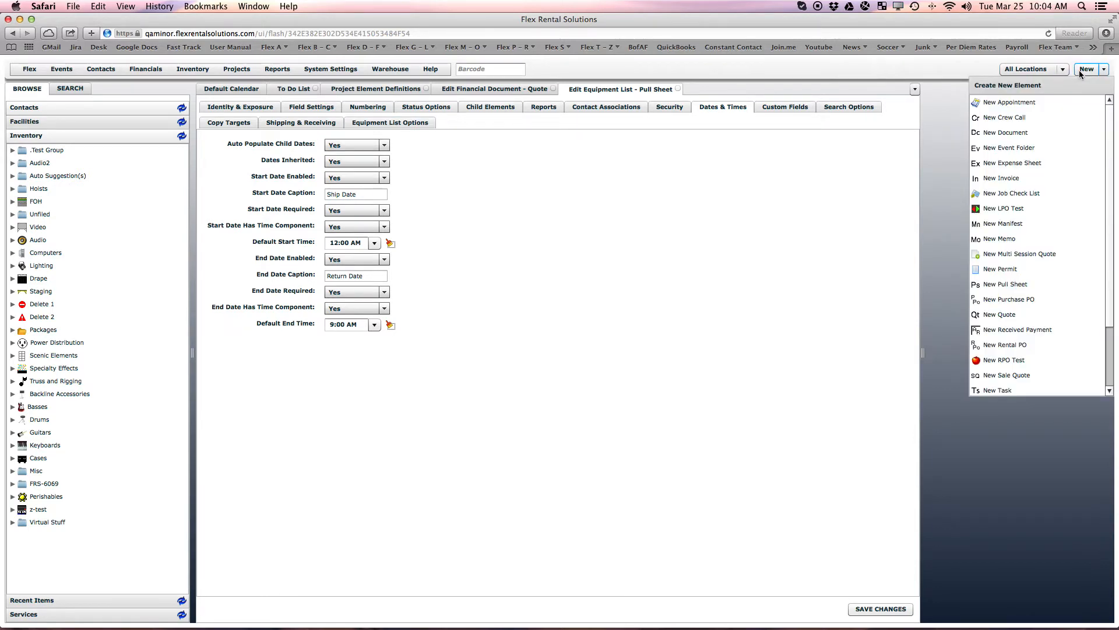
left_click(321, 139)
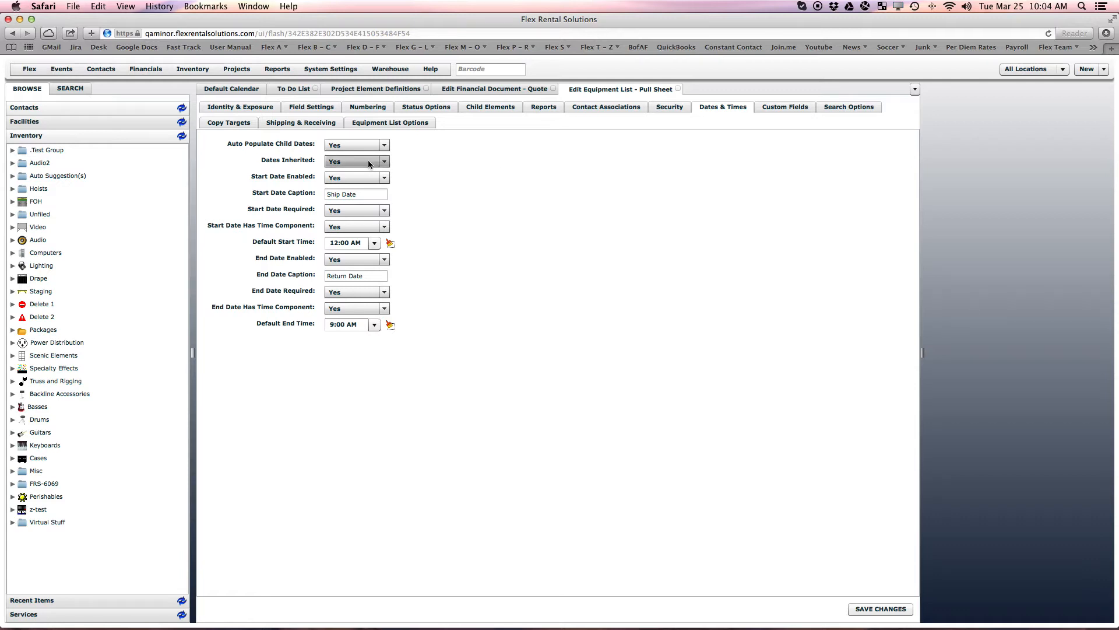
Step: Create a new quote named "Test Dates" with ship date 03/26/2014 and return date 03/27/2014
left_click(1082, 72)
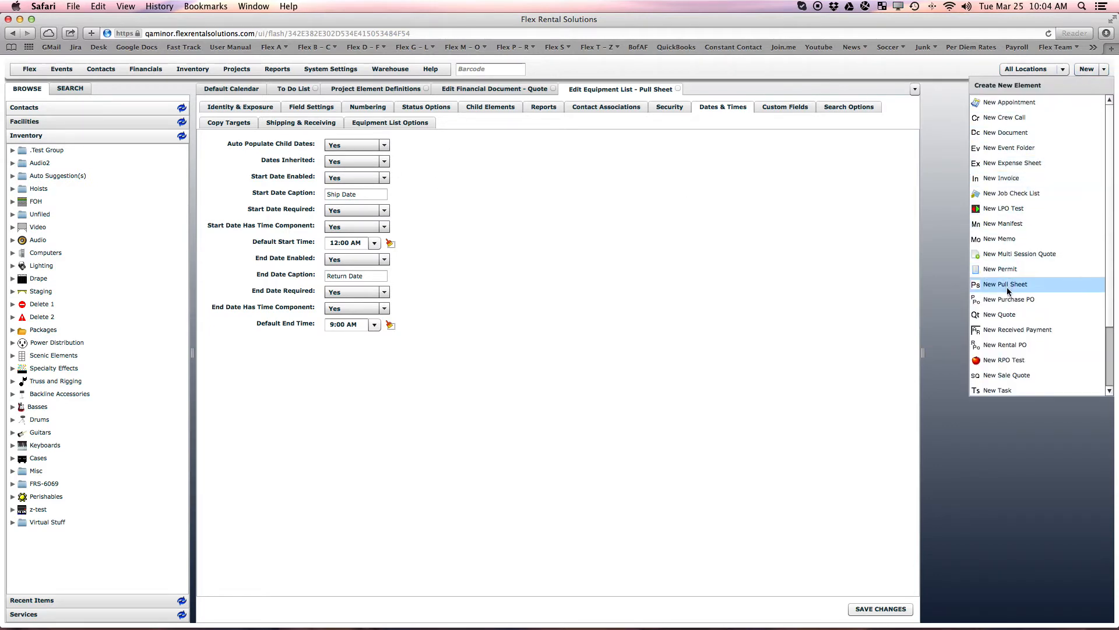
left_click(1003, 316)
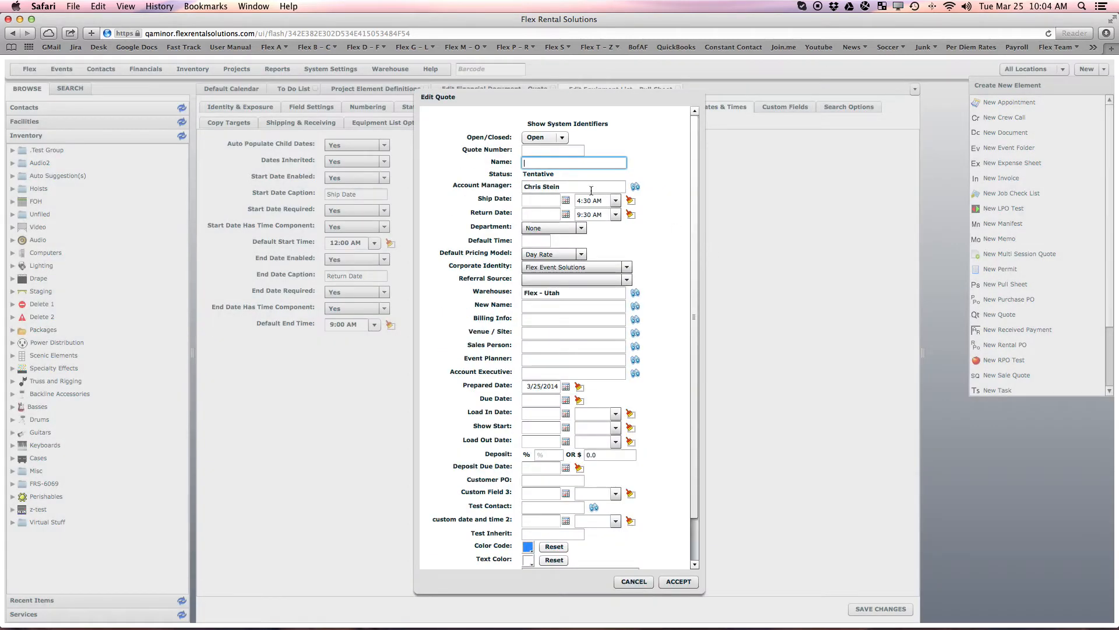
type("Test Dates")
left_click(565, 200)
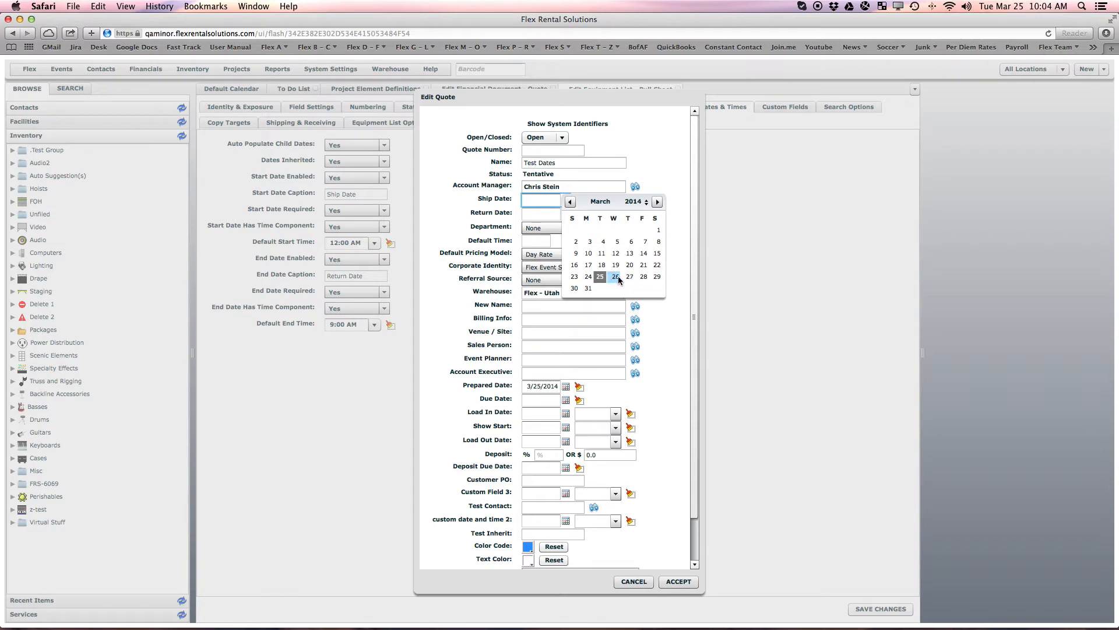
left_click(616, 277)
left_click(565, 216)
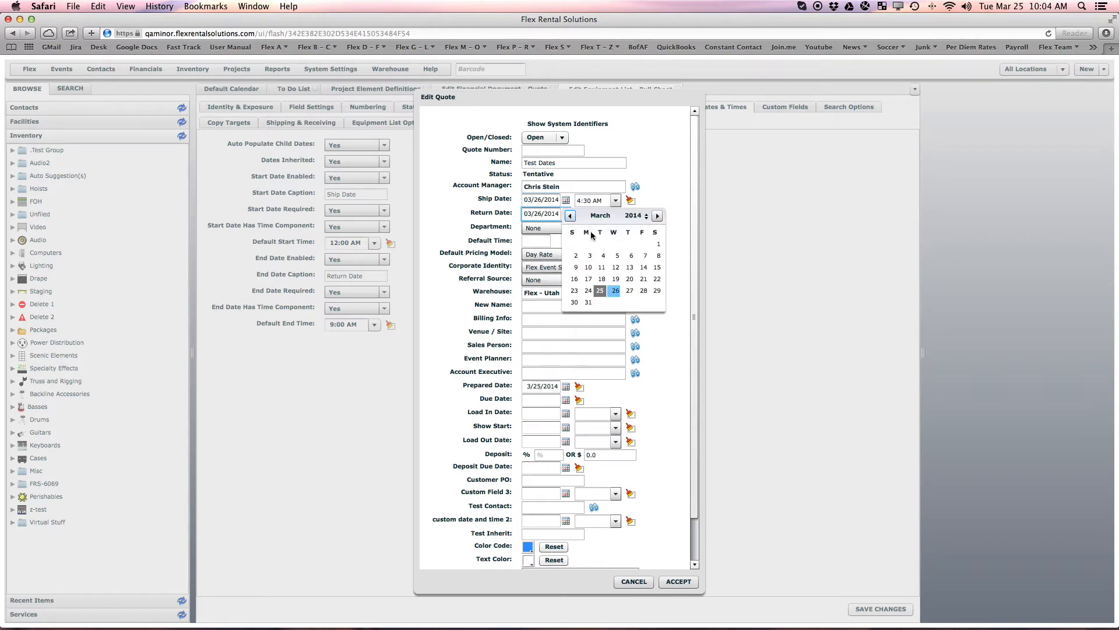
left_click(629, 290)
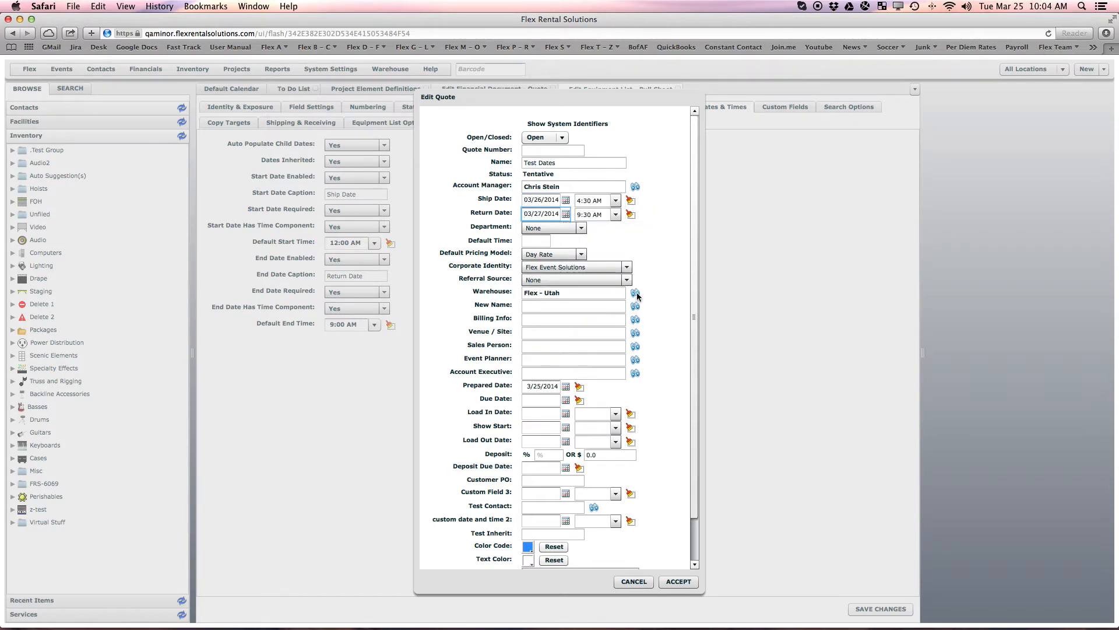
left_click(674, 582)
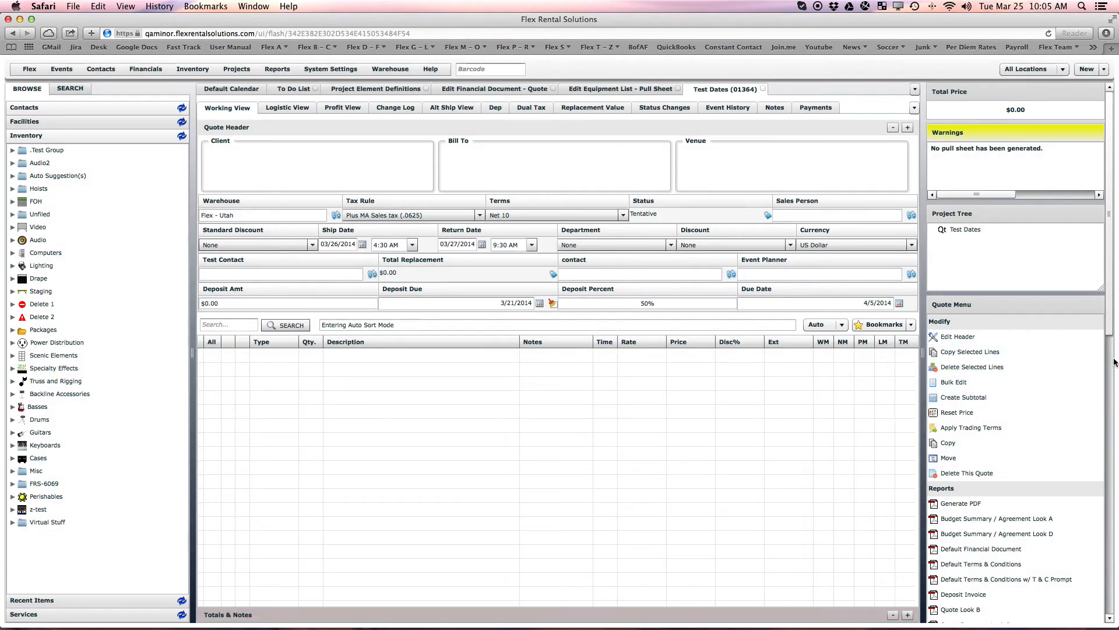
Step: Confirm the Test Dates quote through its workflow action, accepting the notification without adding recipients
left_click_drag(1113, 326, 1113, 337)
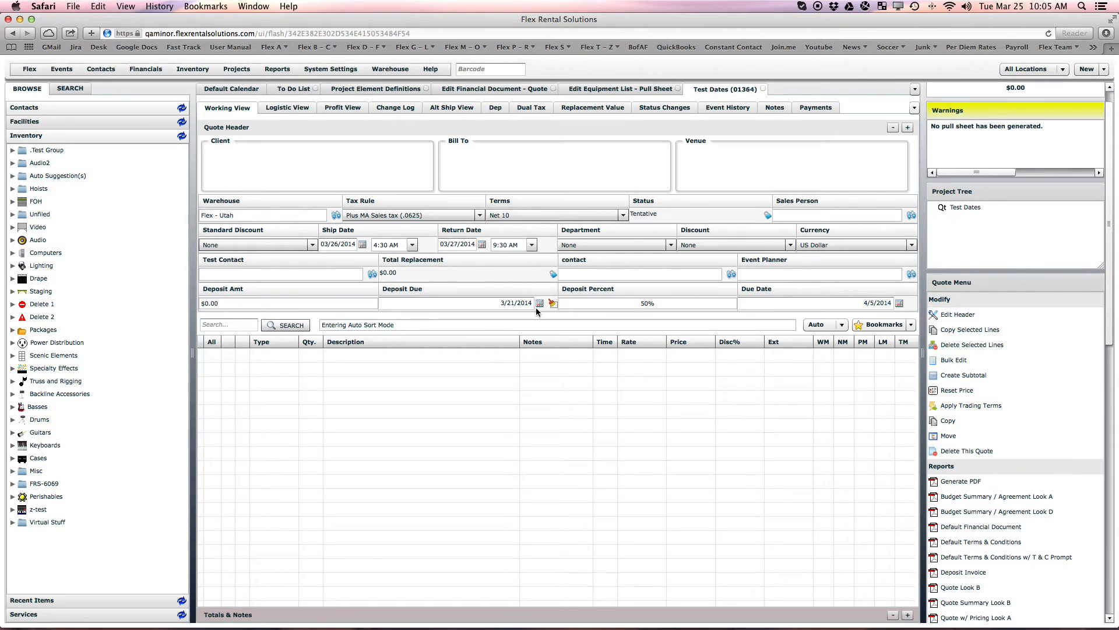
left_click_drag(1112, 330, 1116, 558)
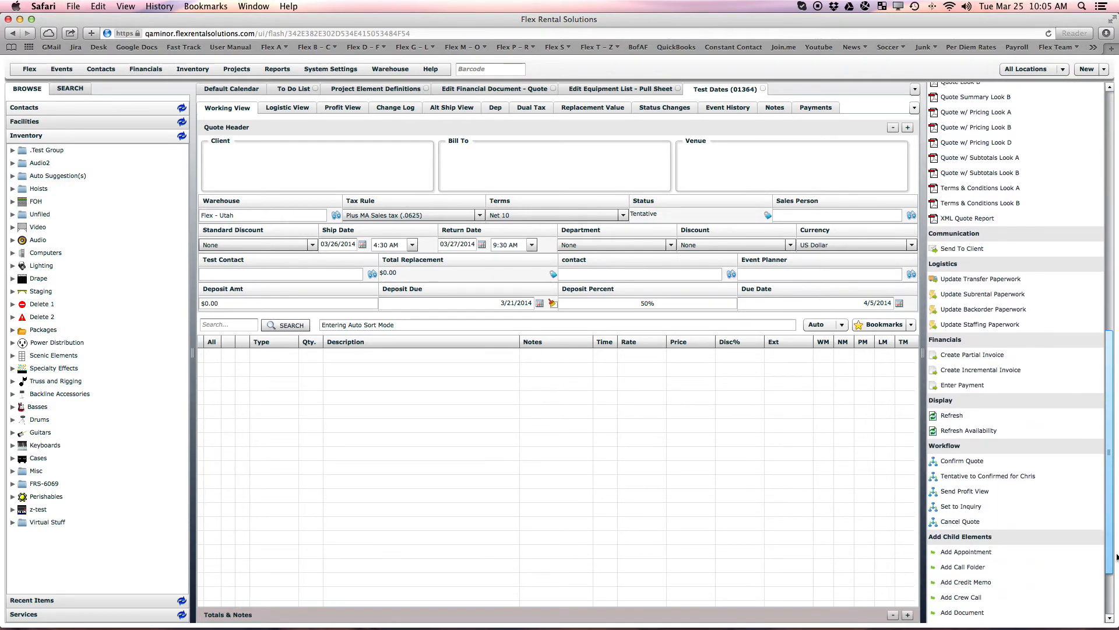
left_click(957, 457)
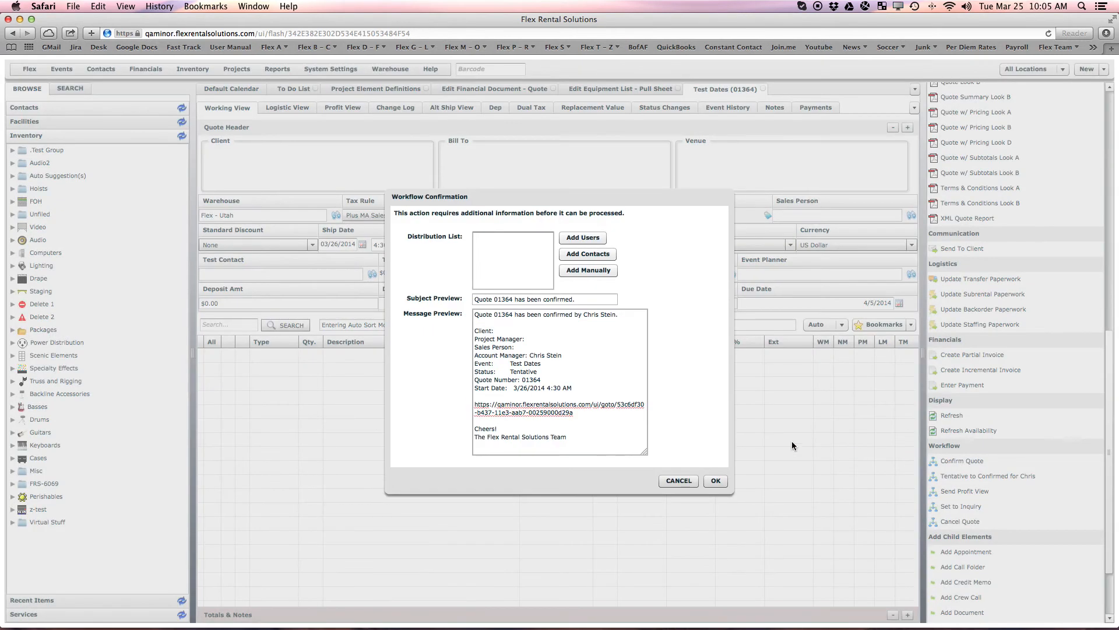
left_click(716, 481)
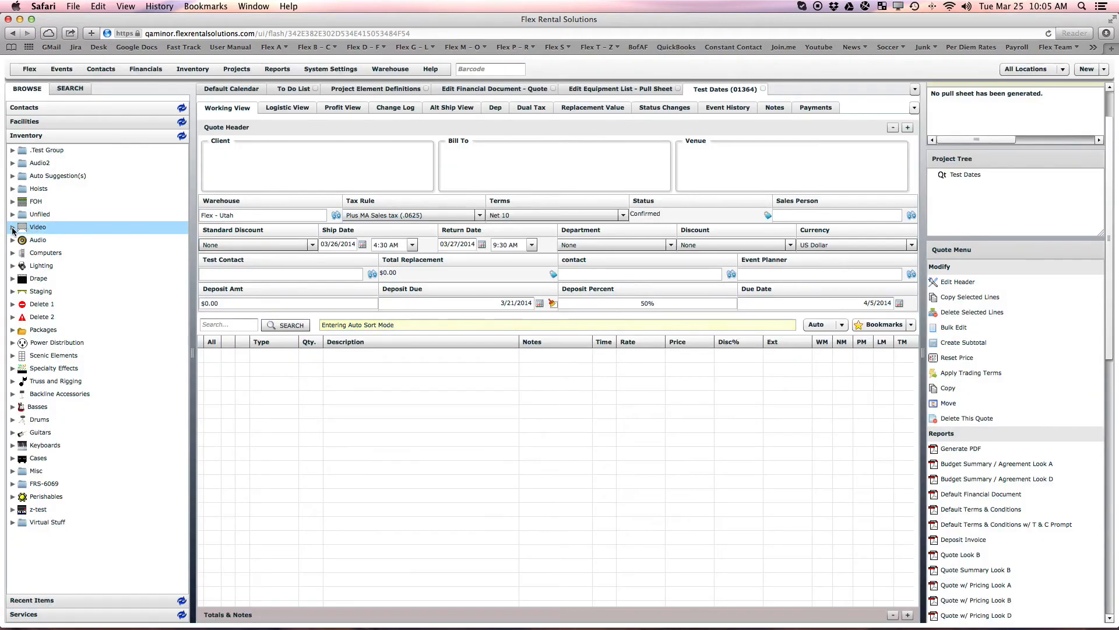
Step: Add one MACK-15 from the analog audio mixers in the inventory to the quote
left_click(13, 239)
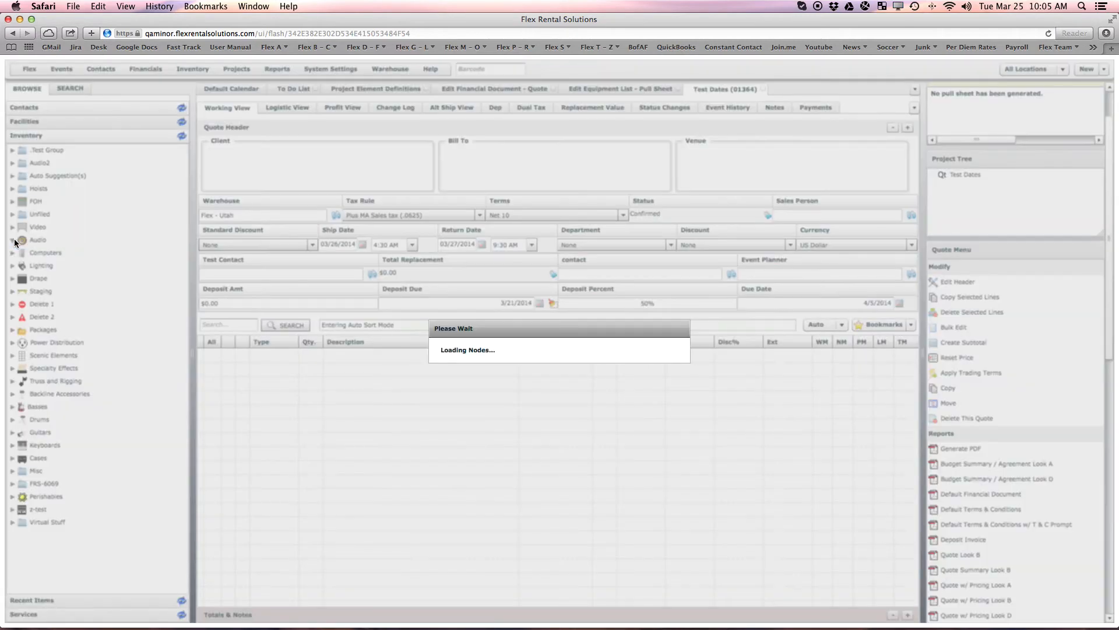
left_click(22, 266)
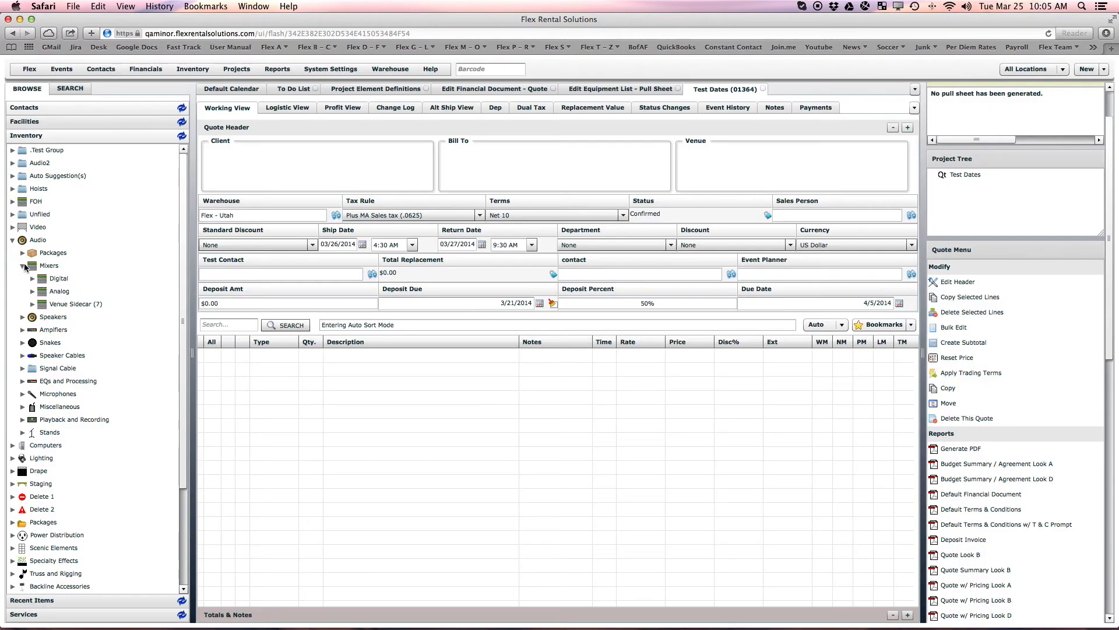
left_click(33, 292)
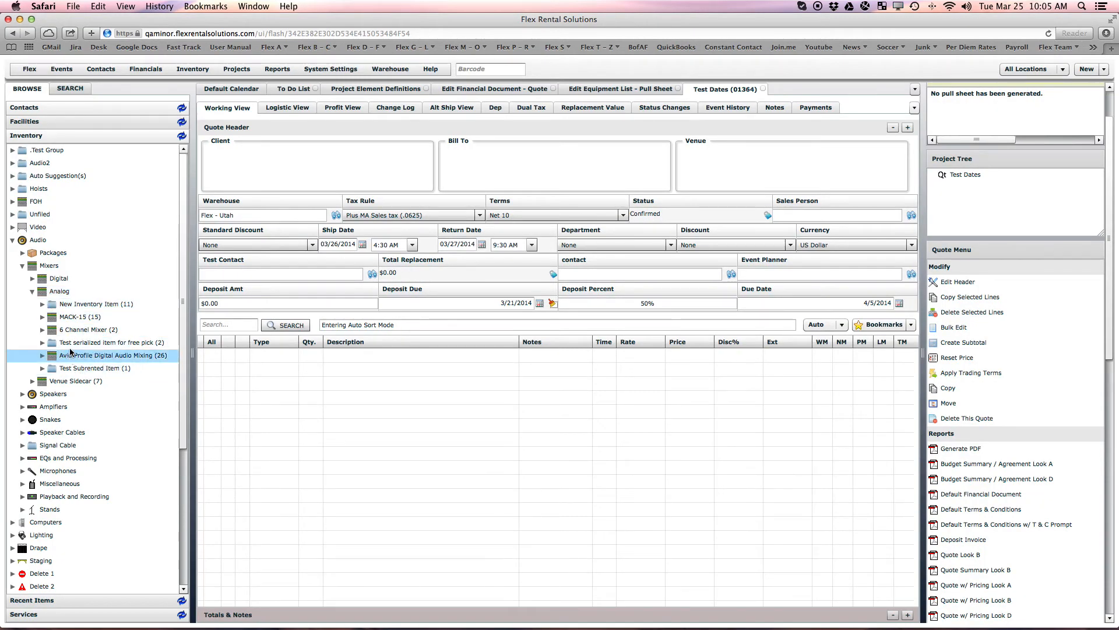
left_click_drag(69, 317, 308, 388)
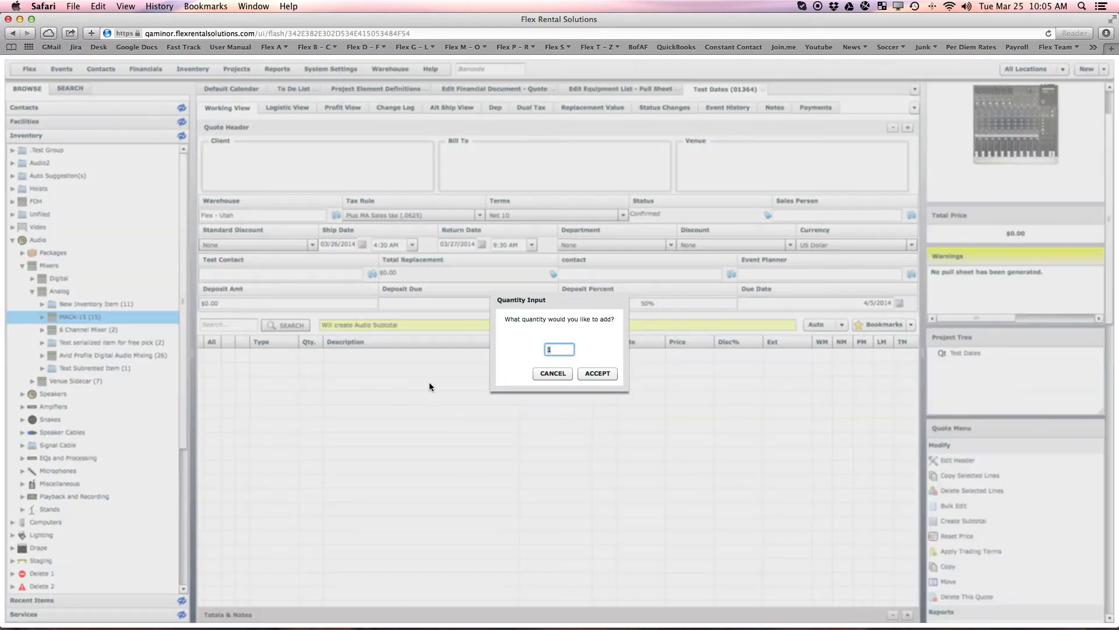
left_click(584, 374)
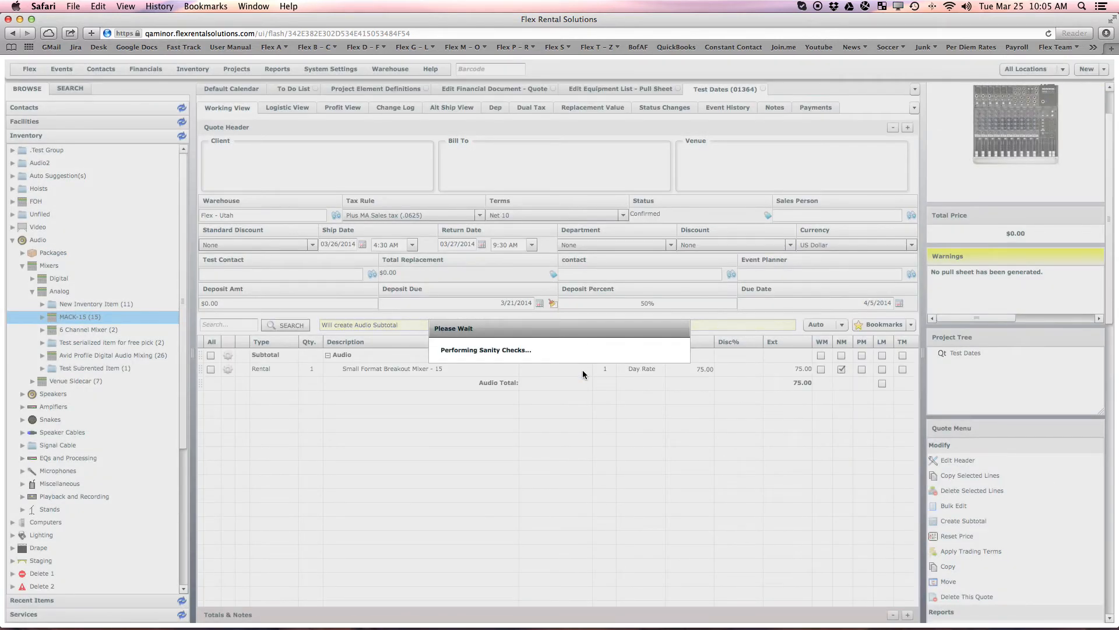
left_click(753, 460)
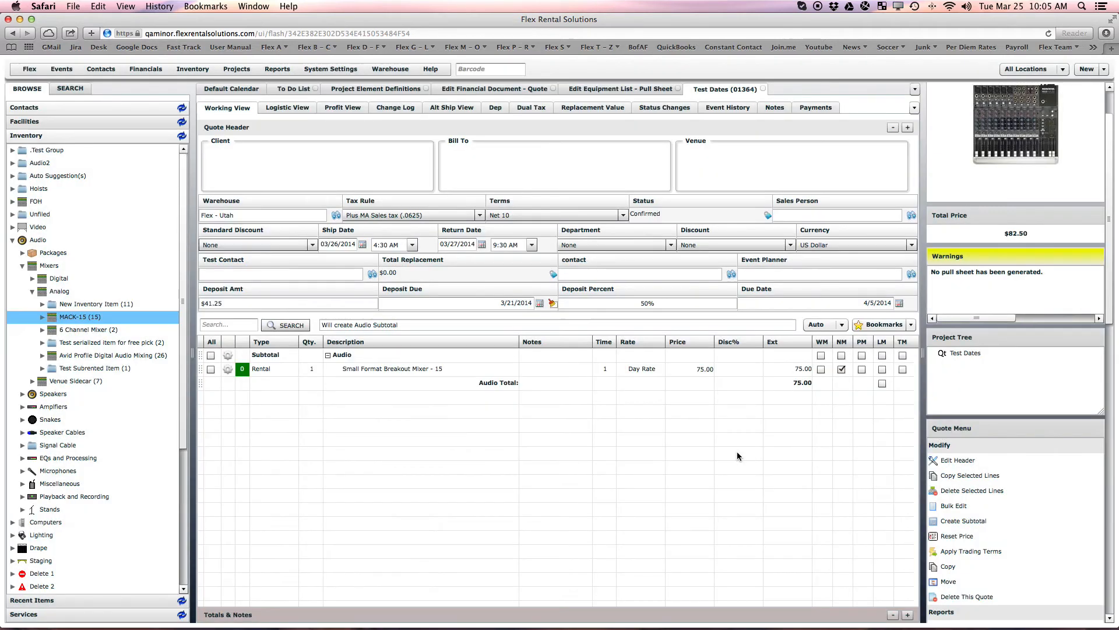
Step: Generate a pull sheet from the confirmed Test Dates quote
scroll(1094, 509, "down", 10)
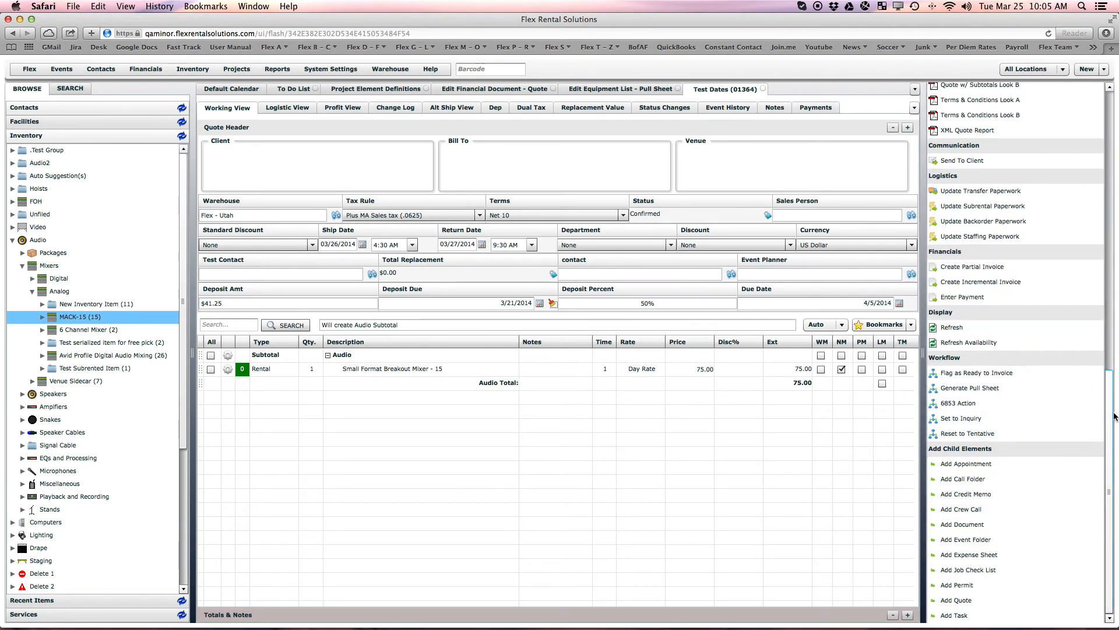
left_click(970, 387)
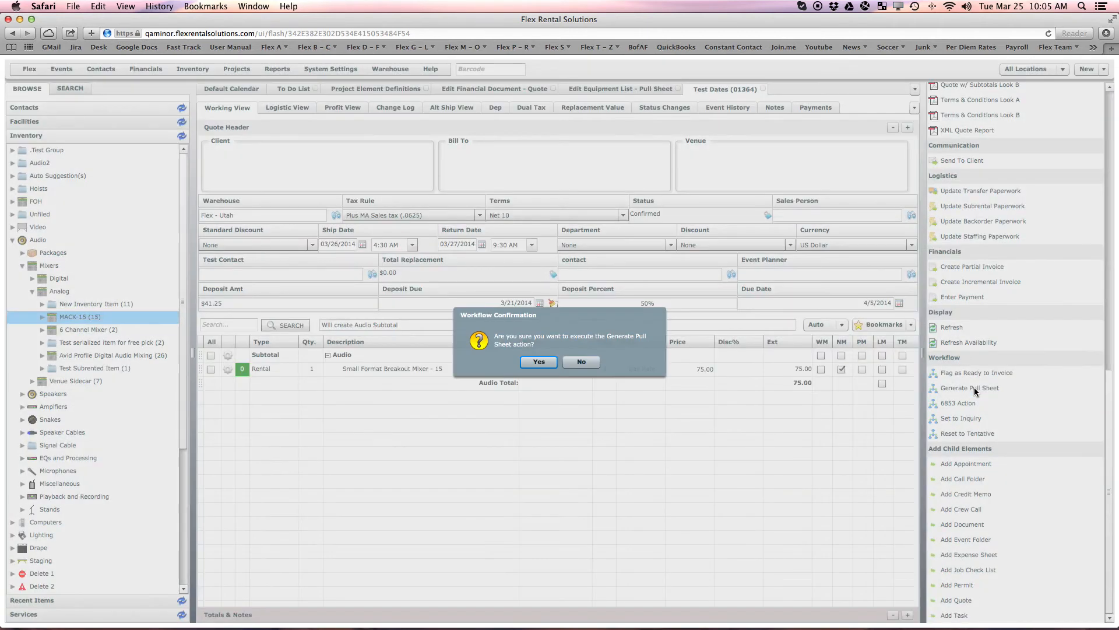
left_click(540, 358)
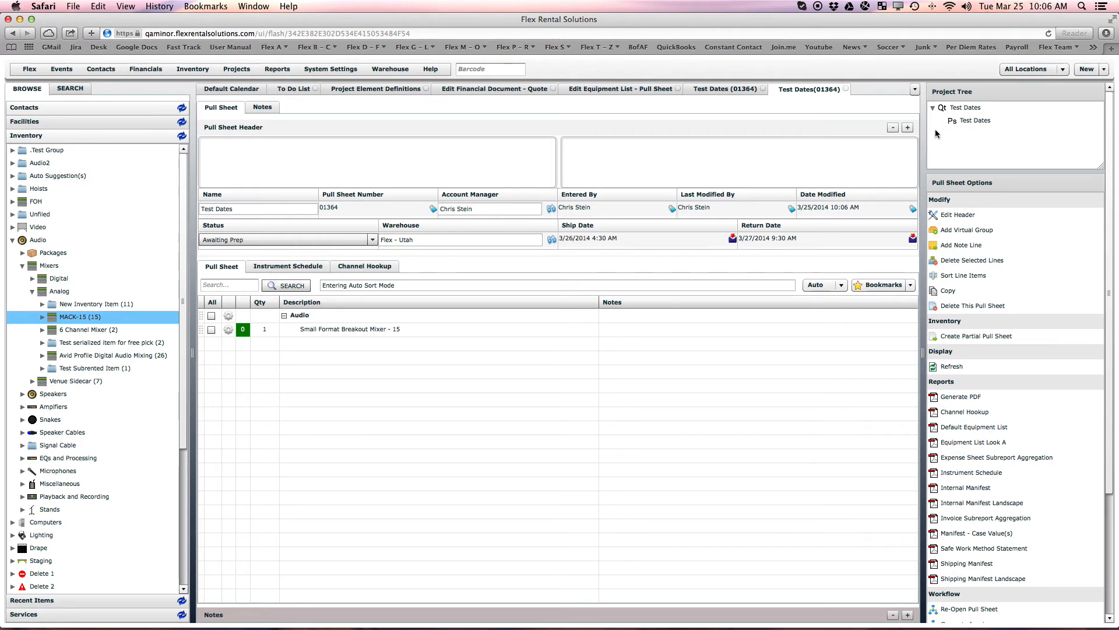
Step: Return to the pull sheet's parent quote and set its return date to 03/28/2014
left_click(949, 113)
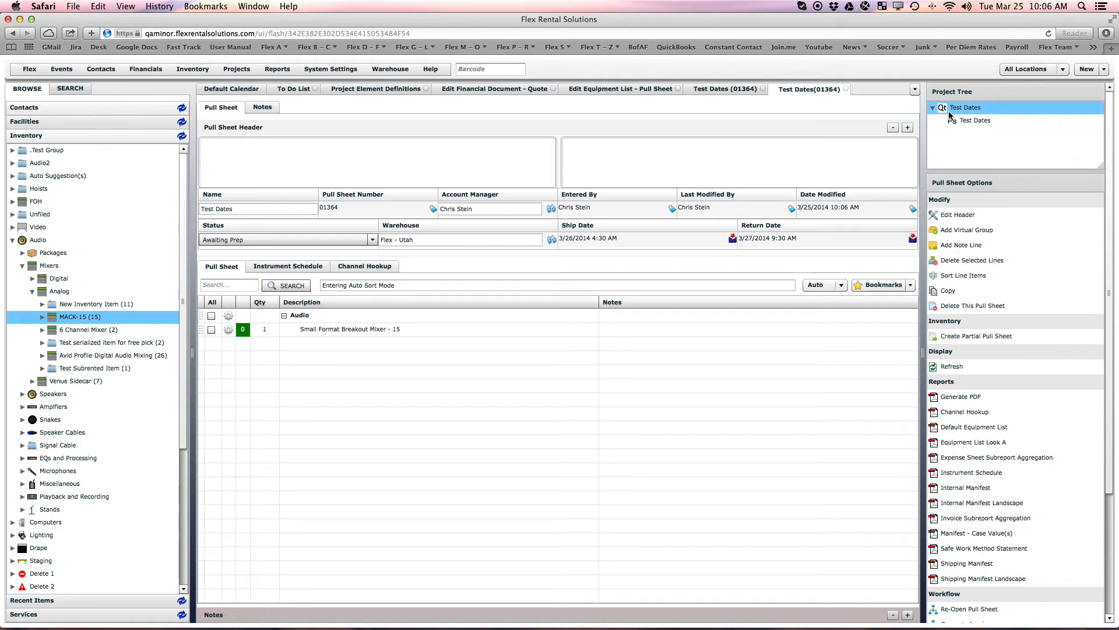
double_click(949, 109)
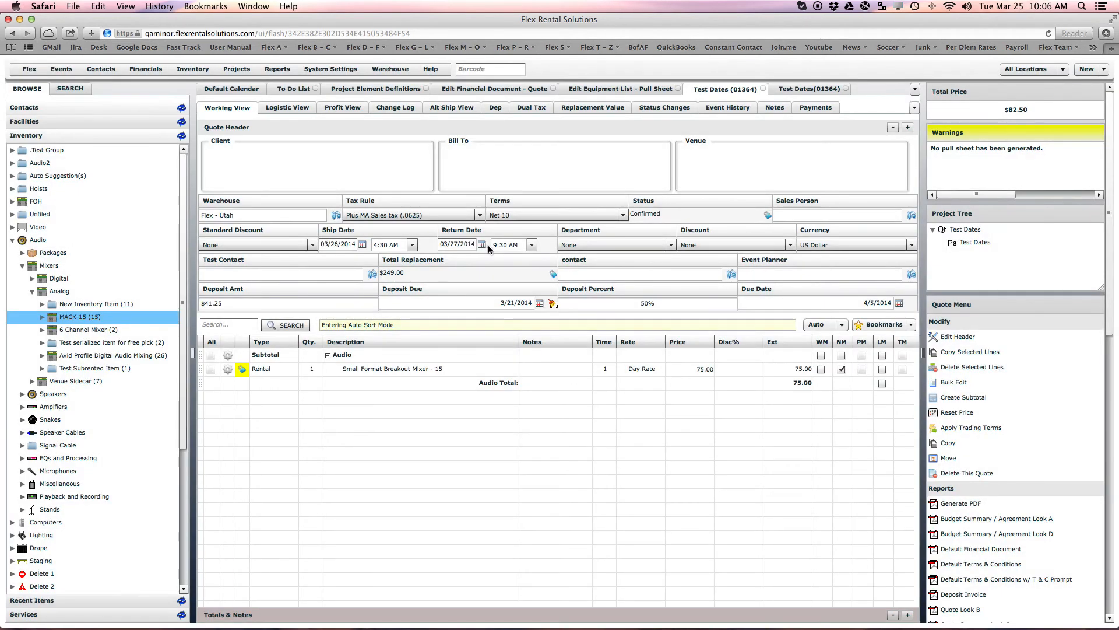
left_click(482, 245)
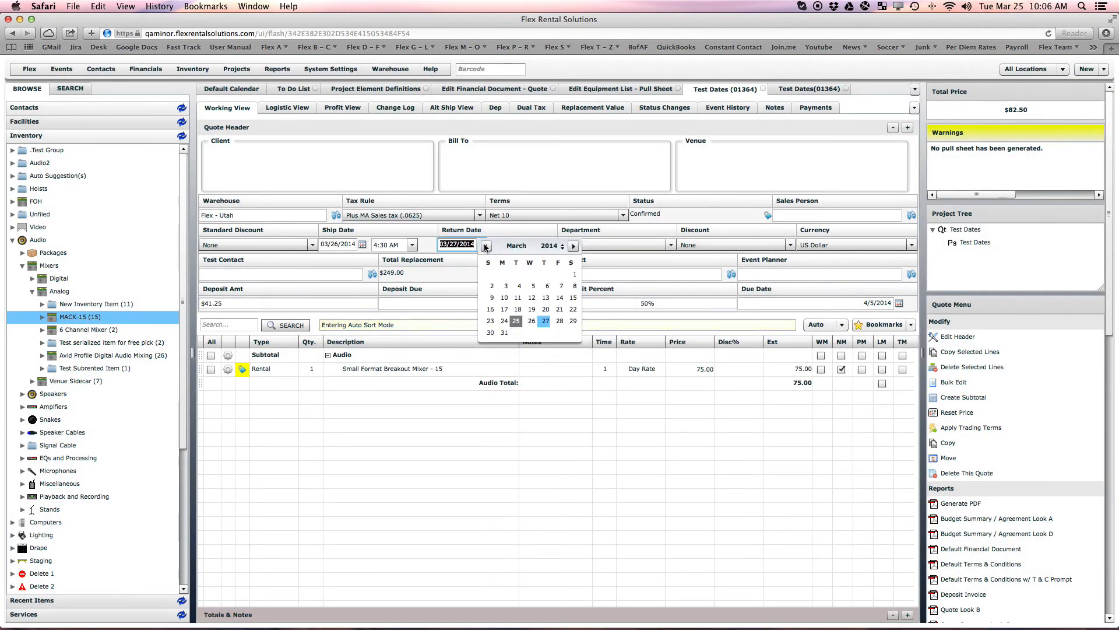
left_click(559, 319)
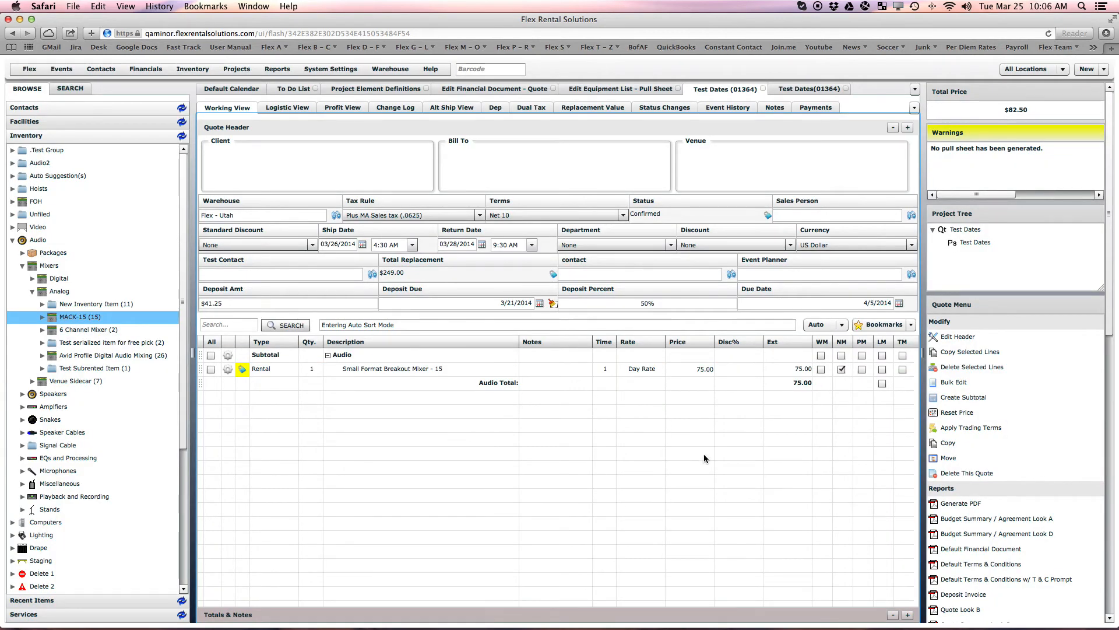
Step: Check the Test Dates pull sheet's dates, and set Dates Inherited to No in the Pull Sheet definition, saving the changes
left_click(800, 89)
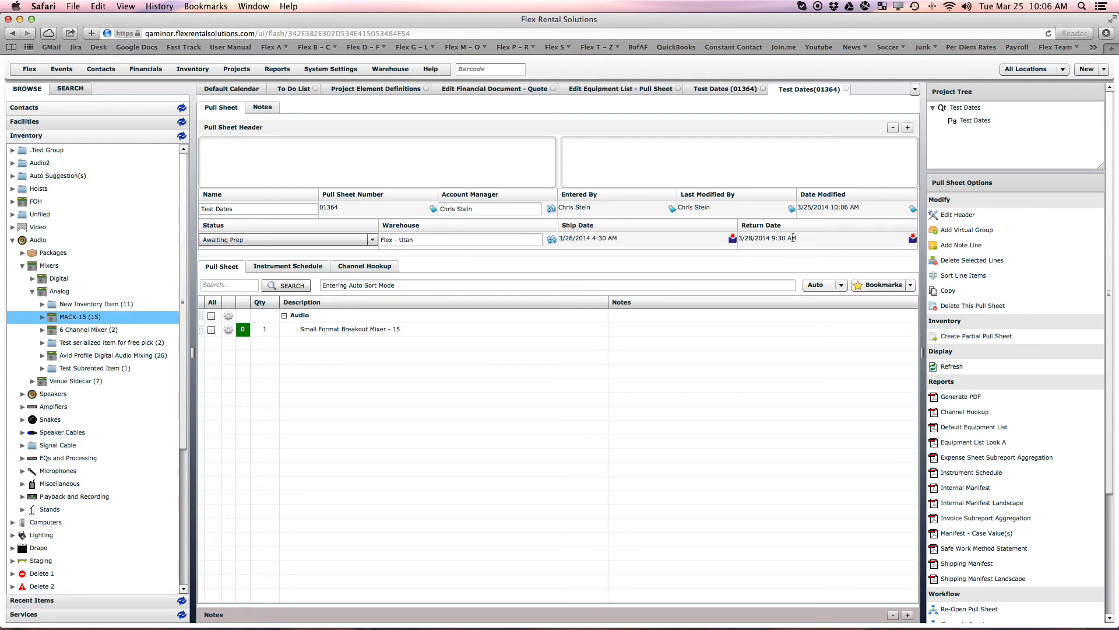
left_click(580, 89)
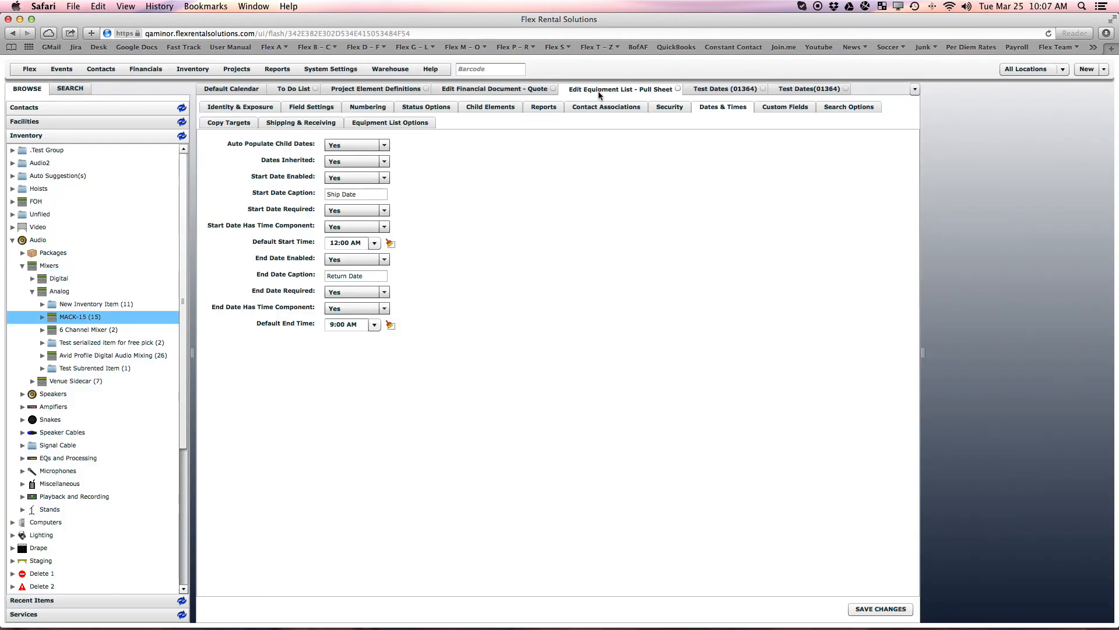
left_click(354, 164)
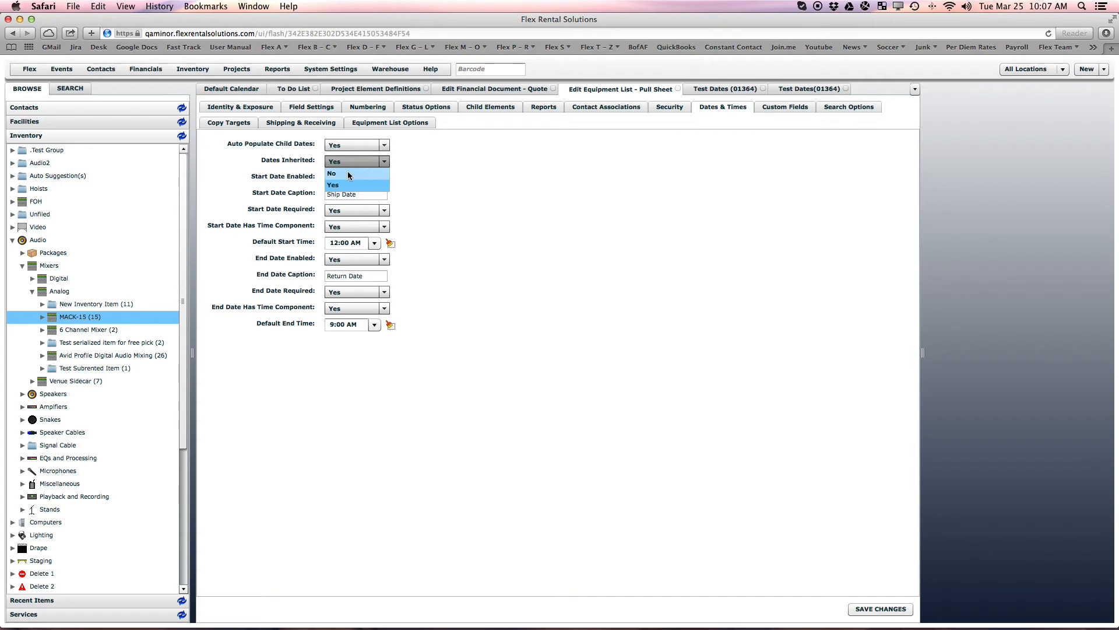
left_click(347, 170)
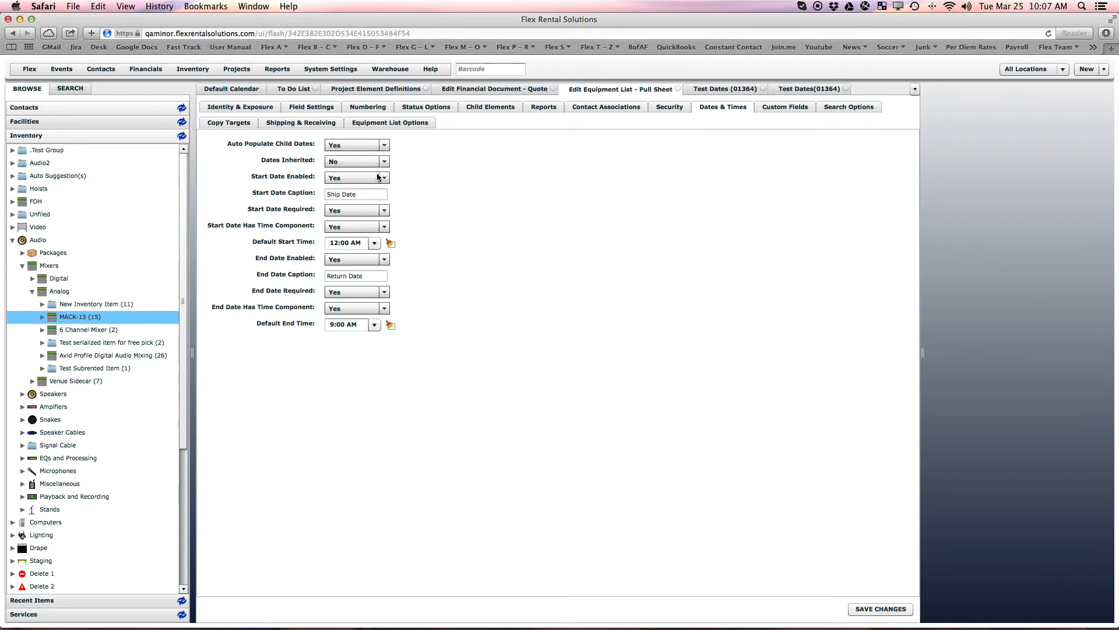
left_click(887, 609)
Step: Set the Test Dates pull sheet's return date to 03/29/2014 and check the return date on its parent quote
left_click(792, 88)
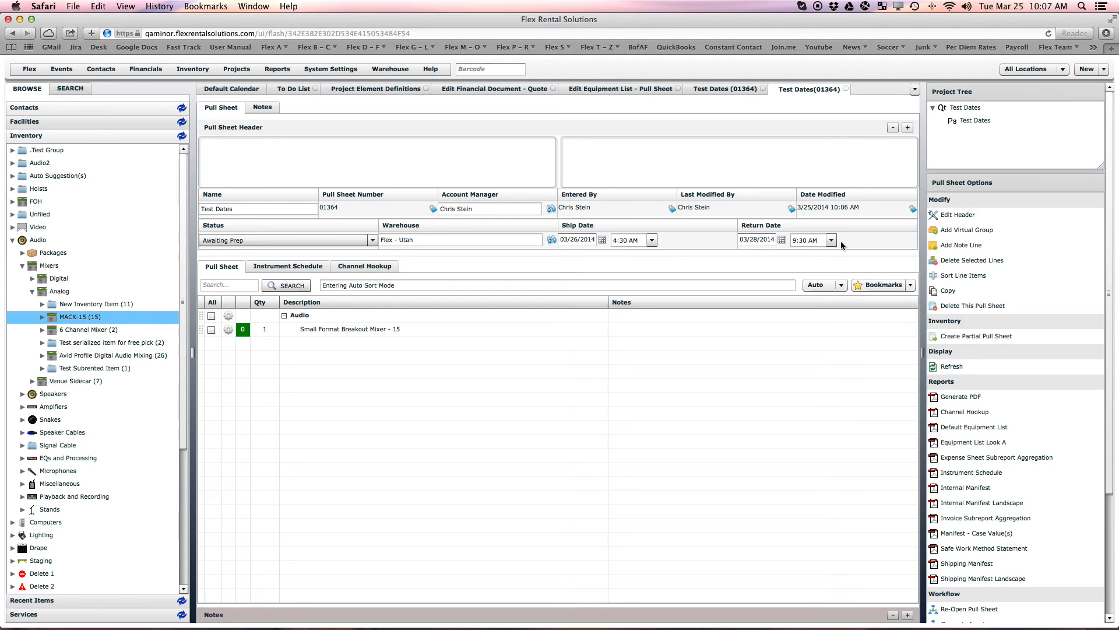
left_click(782, 240)
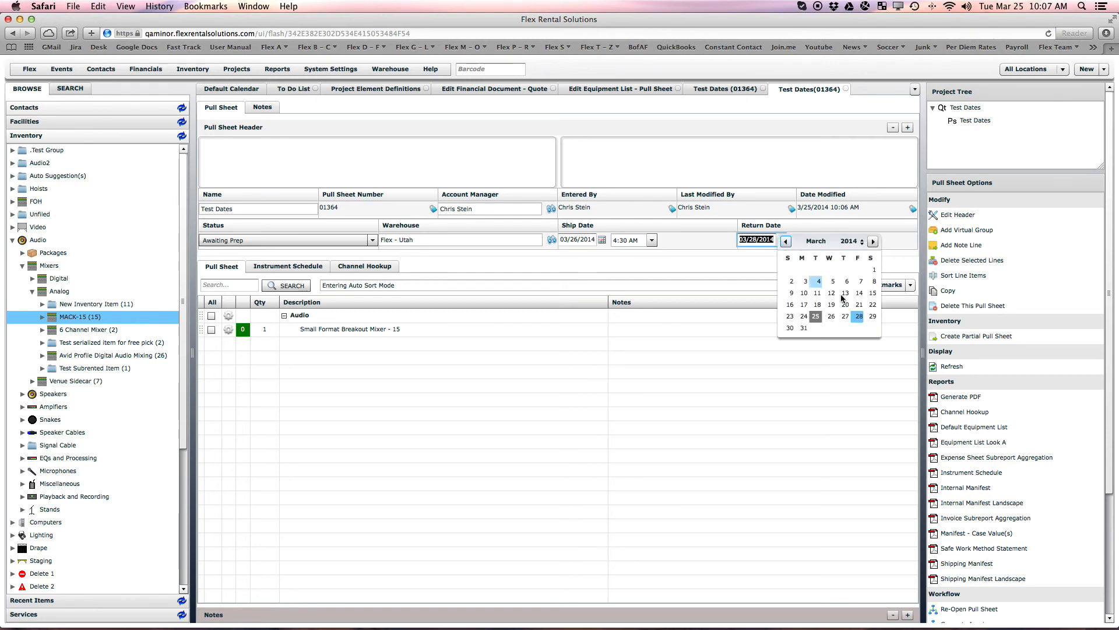
left_click(870, 316)
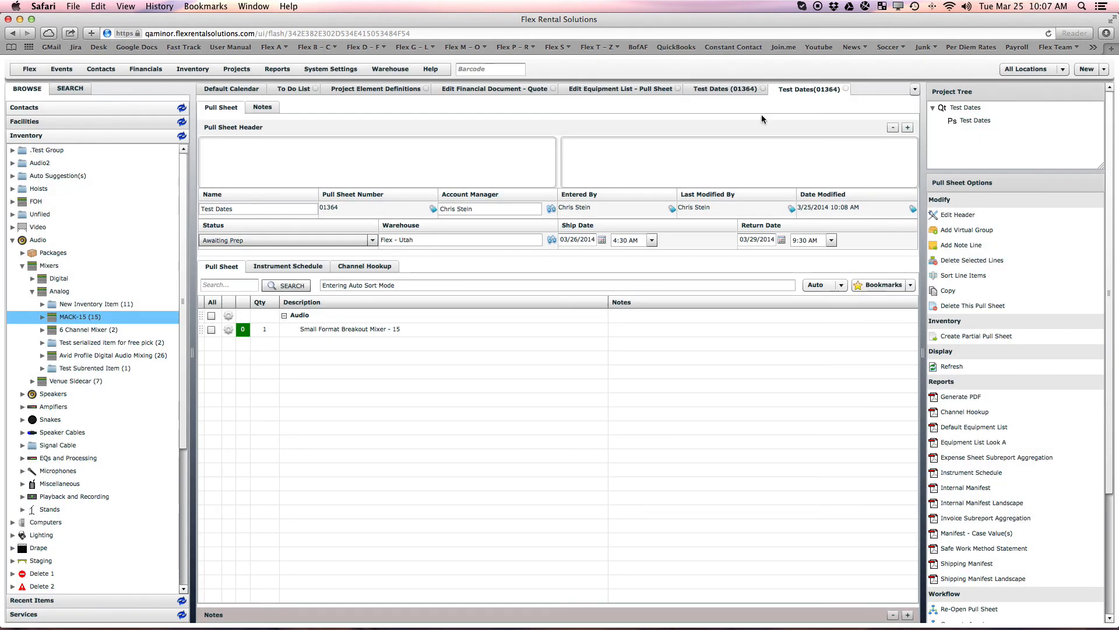
left_click(720, 85)
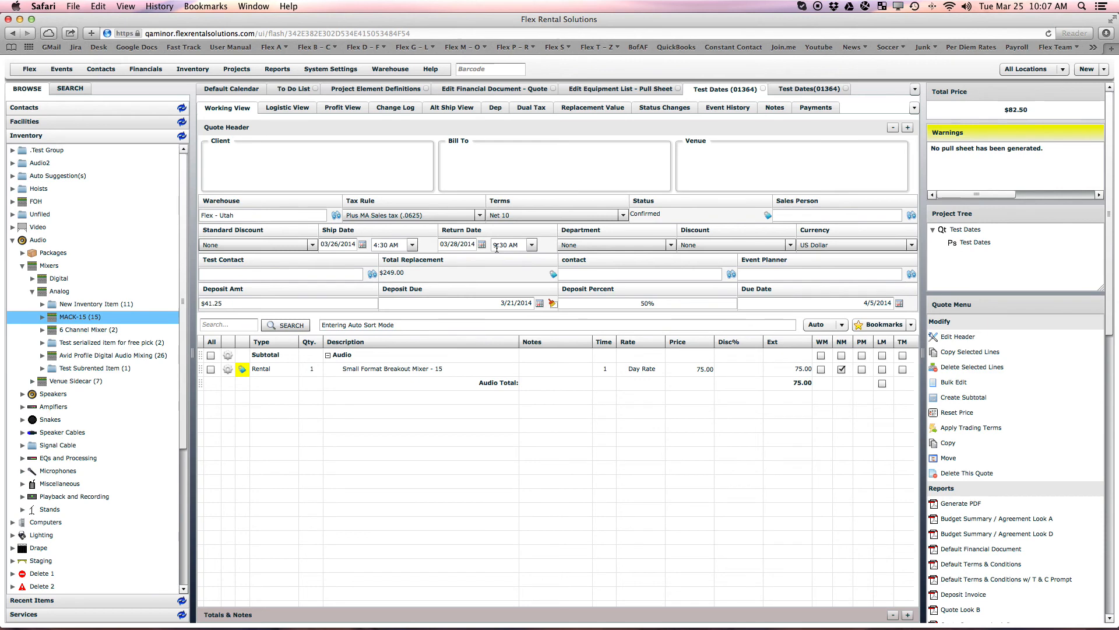
Step: Set Dates Inherited to No in the date settings of the Manifest element definition and save the changes
left_click(375, 88)
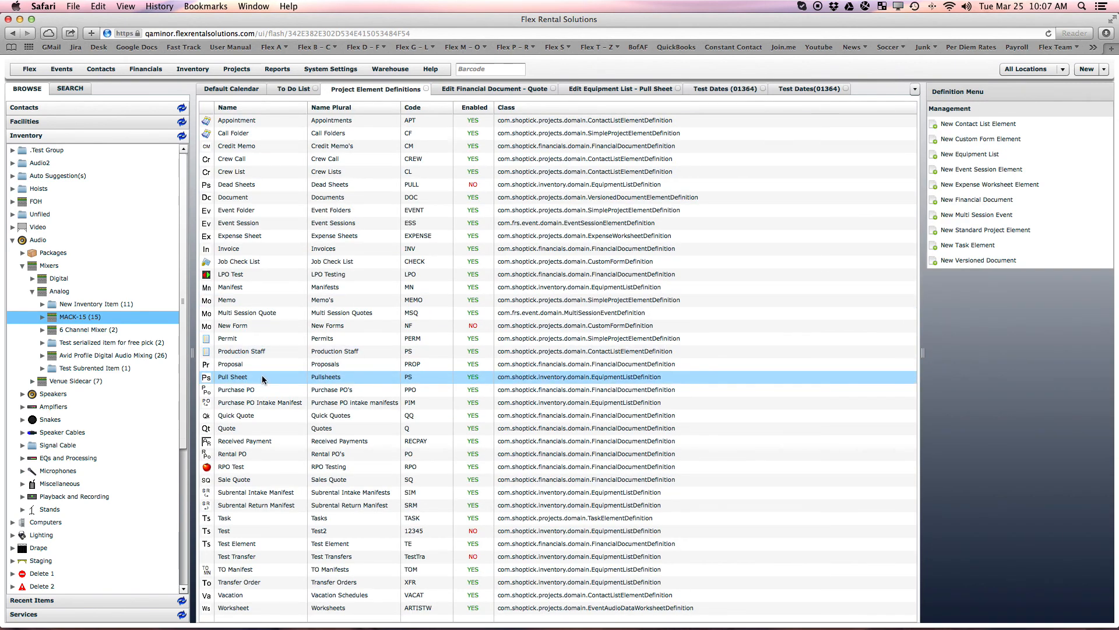
left_click(240, 288)
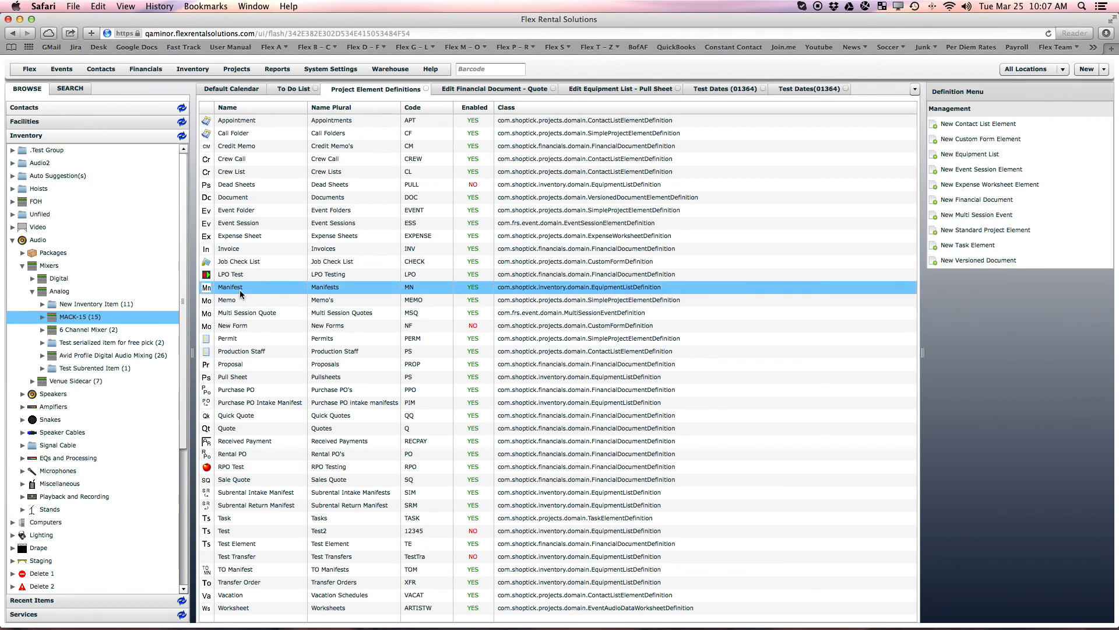
double_click(240, 289)
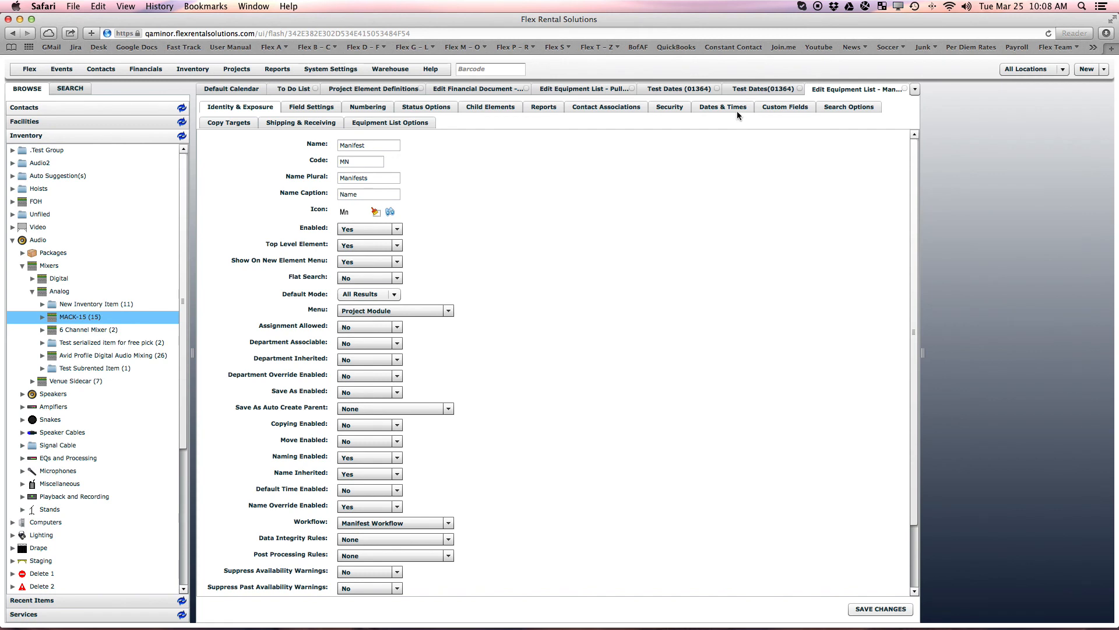
left_click(720, 105)
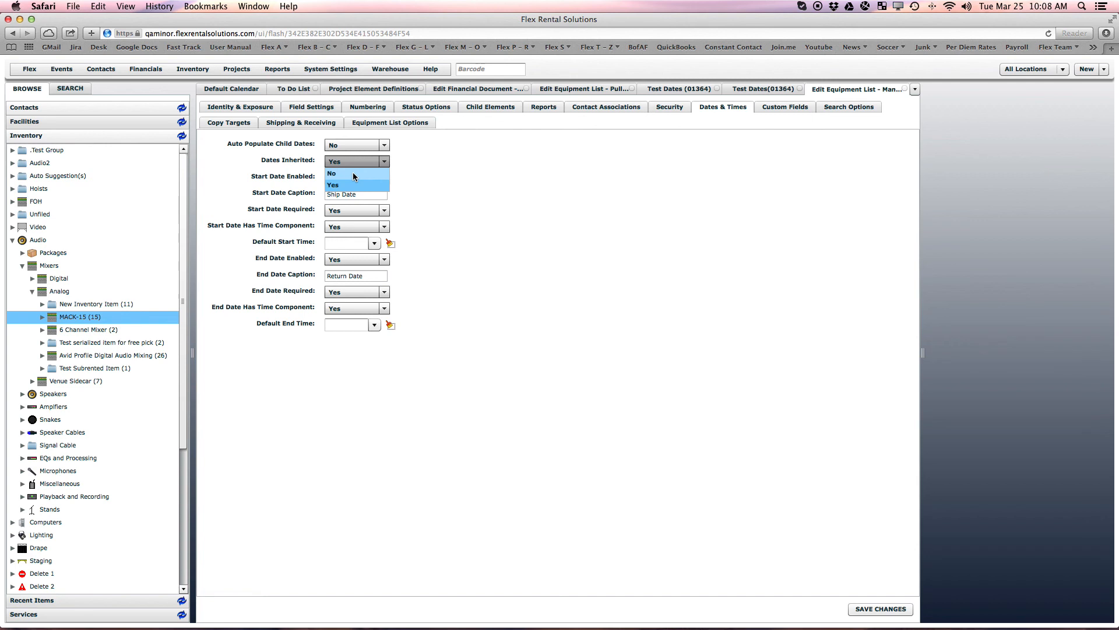
left_click(352, 172)
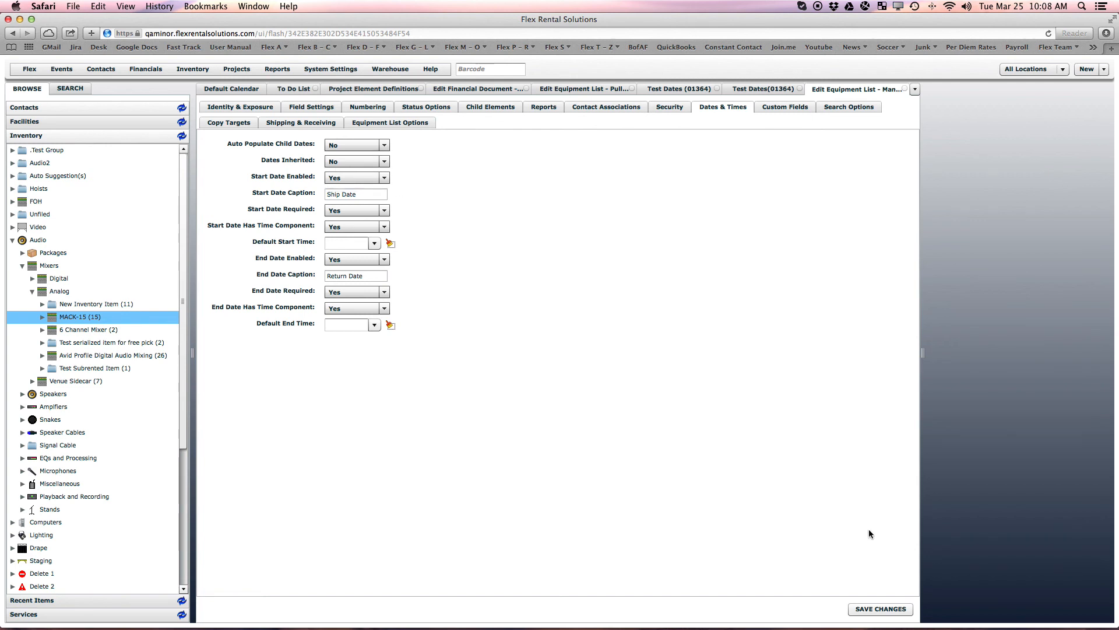
left_click(872, 609)
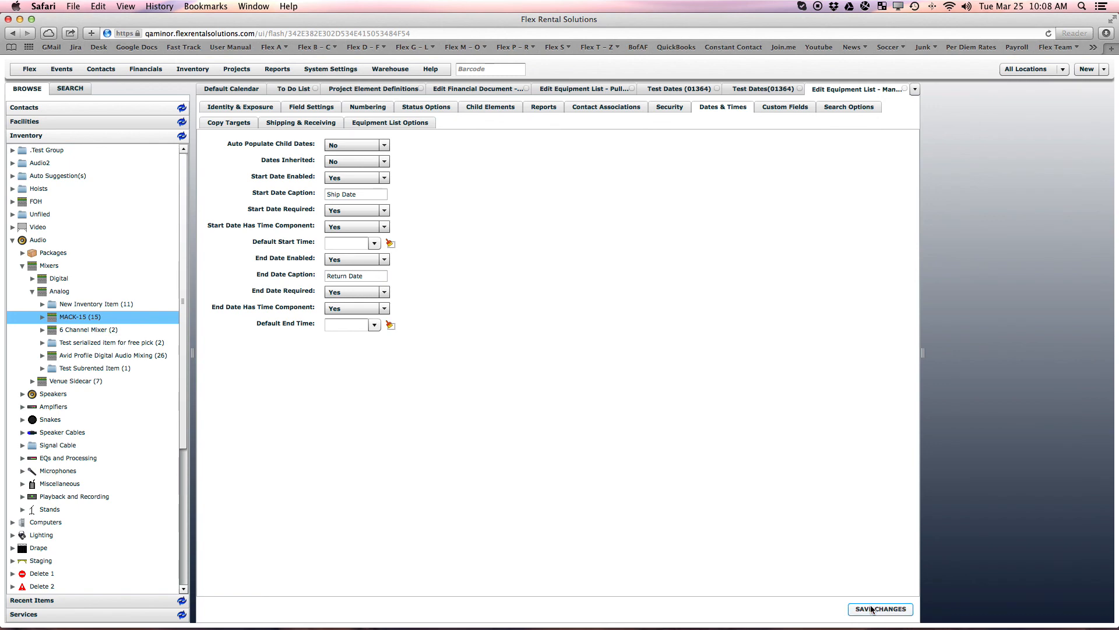